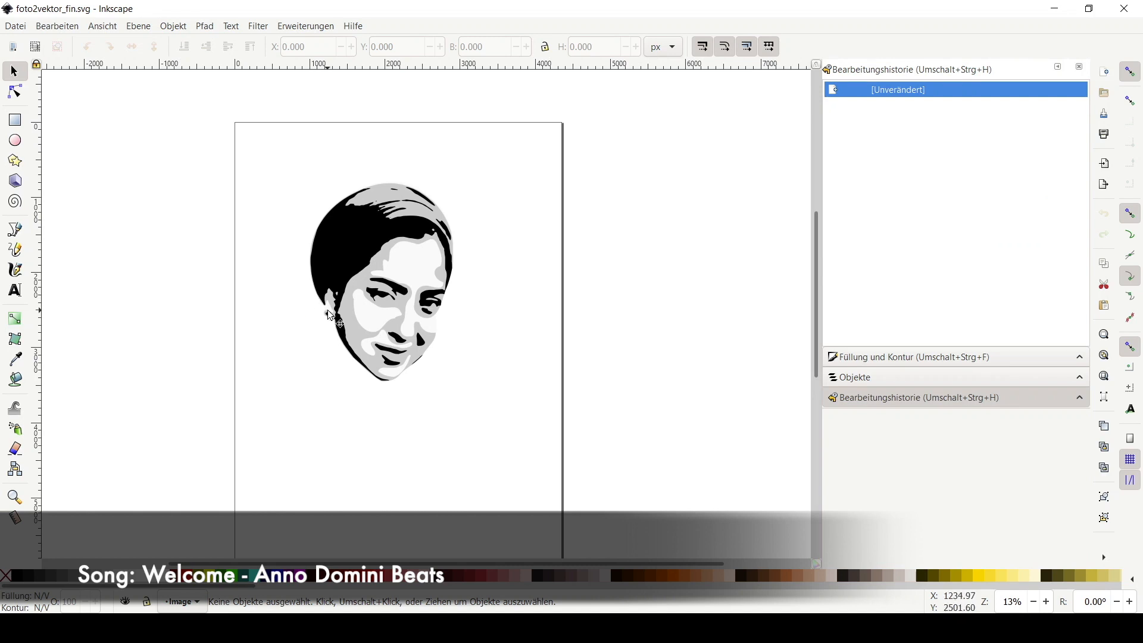
- Show the document's layers and rename the Image layer as Hintergrund
left_click(138, 26)
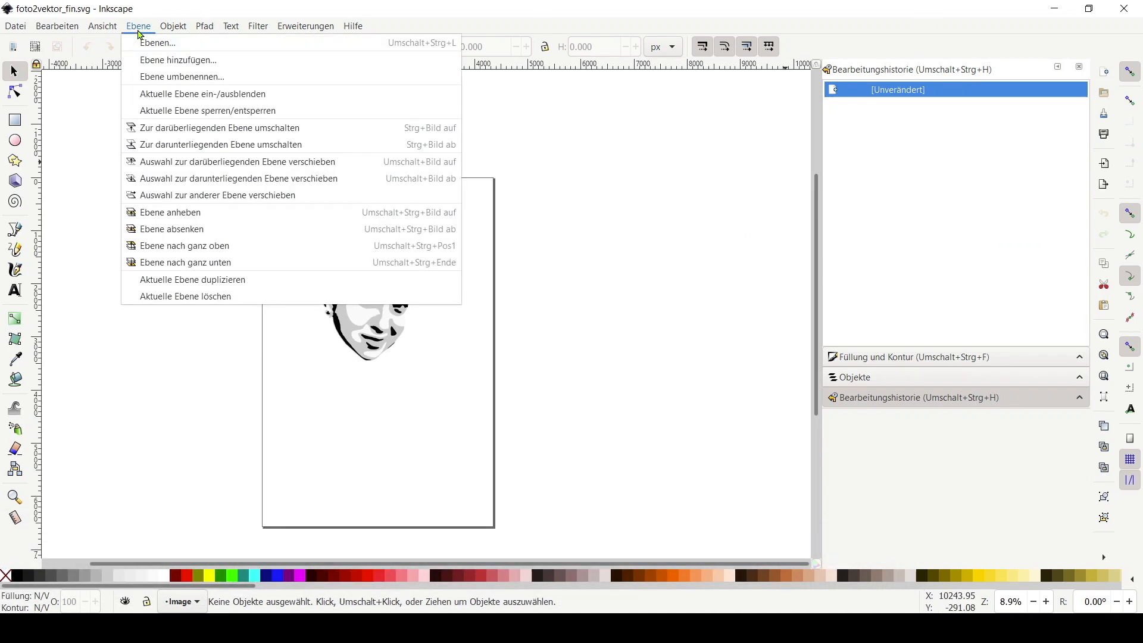
left_click(165, 43)
double_click(883, 93)
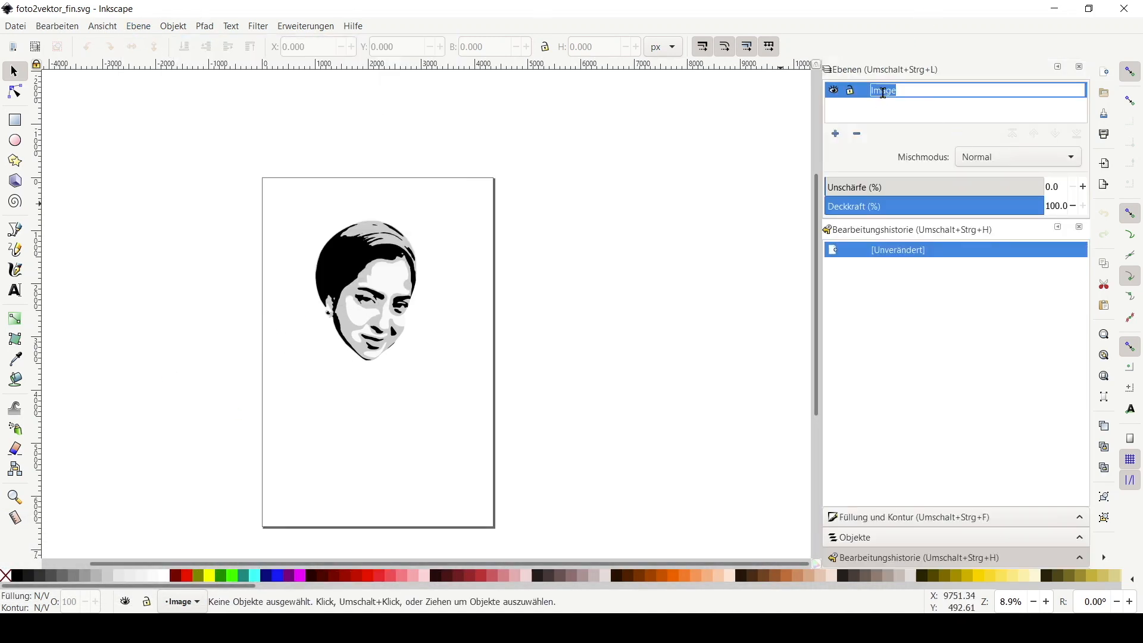
key("Return")
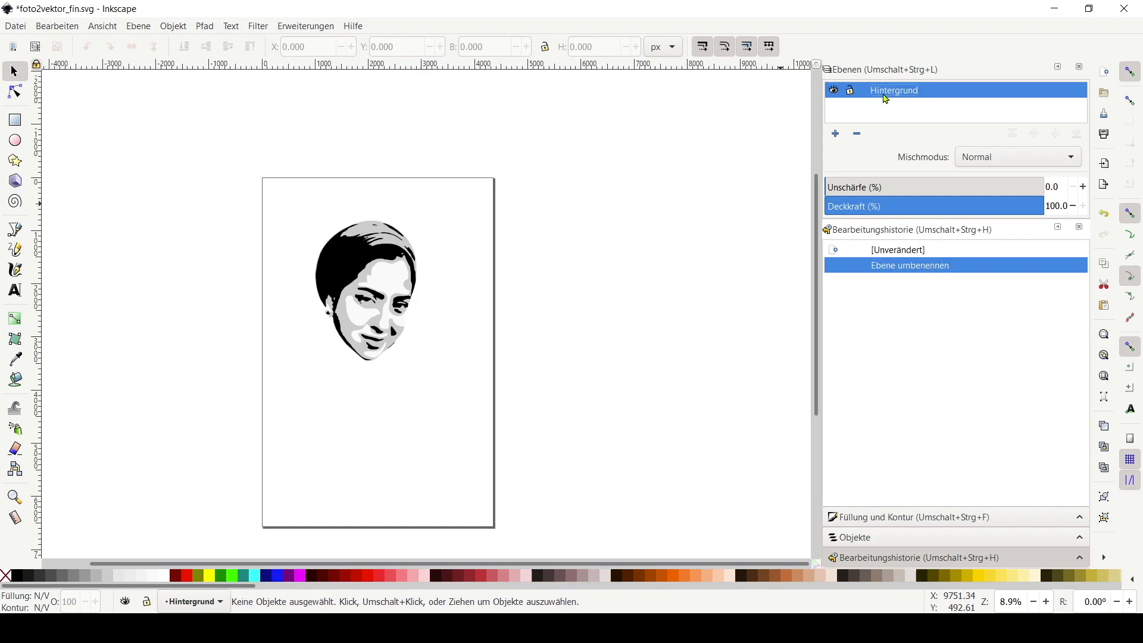
- Add two layers named Mitte and Detail above Hintergrund, with Detail on top
left_click(837, 135)
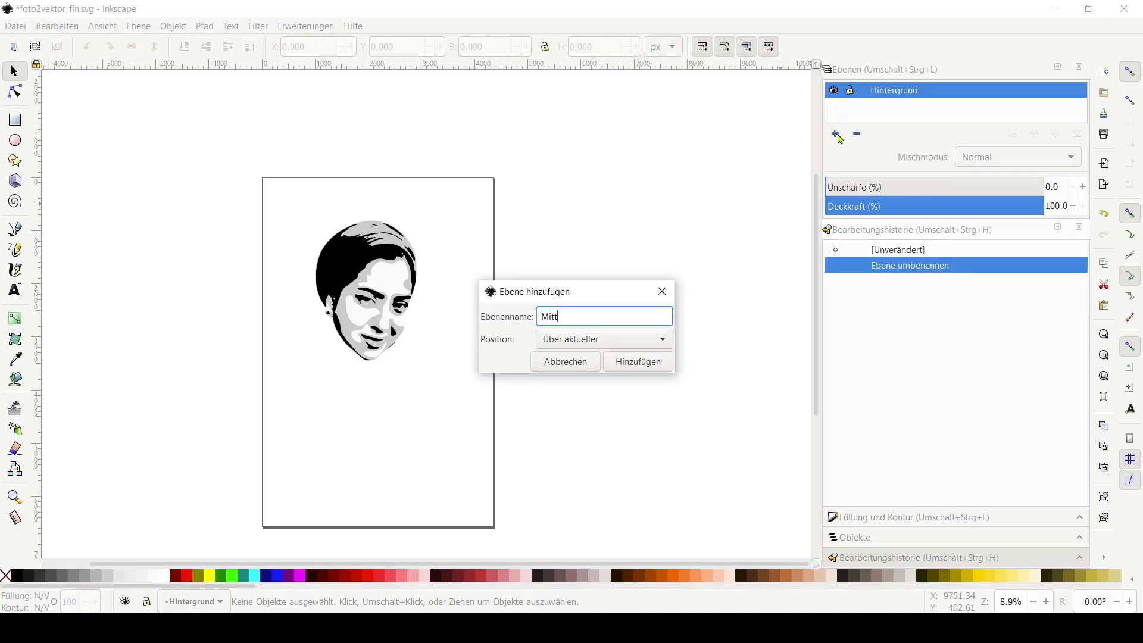
key("Return")
left_click(837, 135)
left_click(663, 293)
left_click(835, 136)
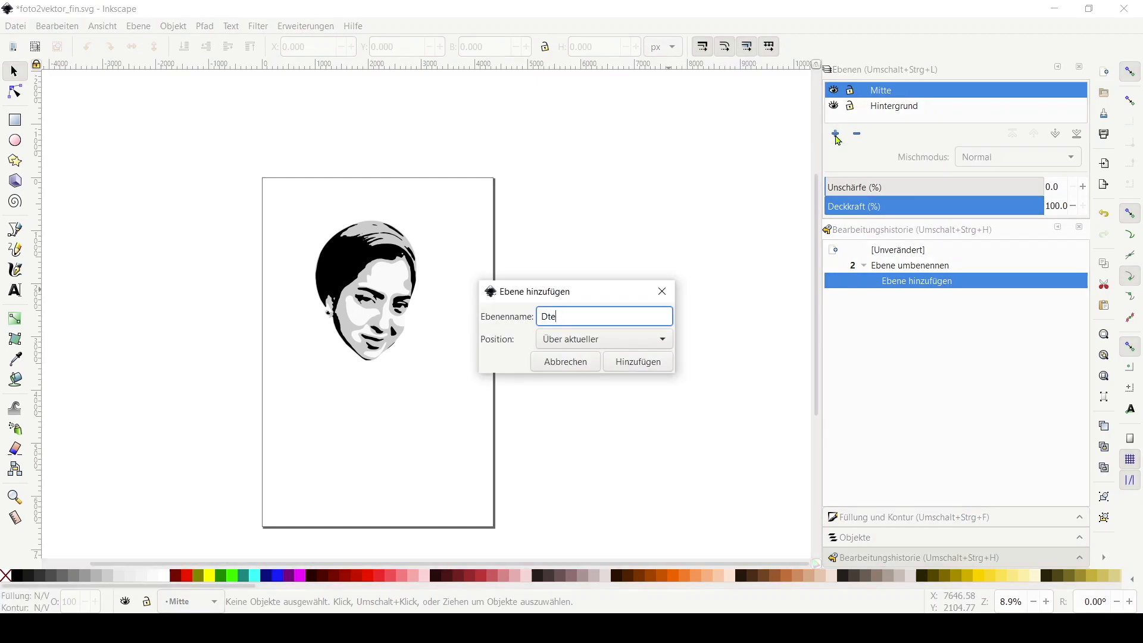
type("Detail")
key("Return")
- Hide the Detail and Mitte layers
left_click(834, 90)
left_click(836, 107)
scroll(839, 114, "down", 1)
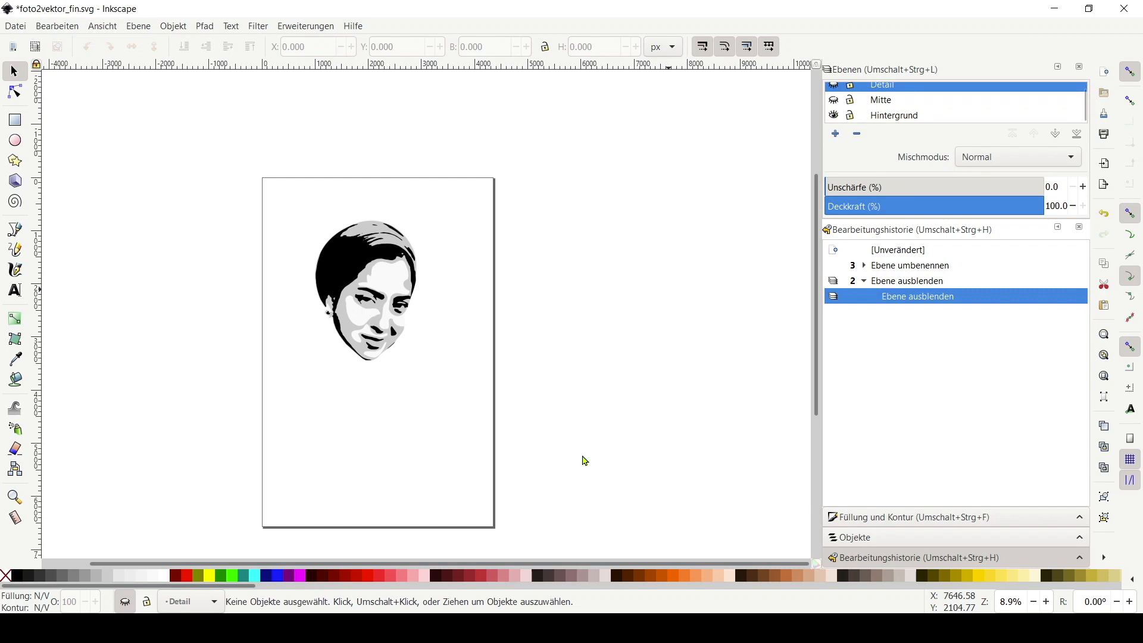
- Set the page size to A3 and the document's display units to mm
left_click(16, 26)
left_click(90, 261)
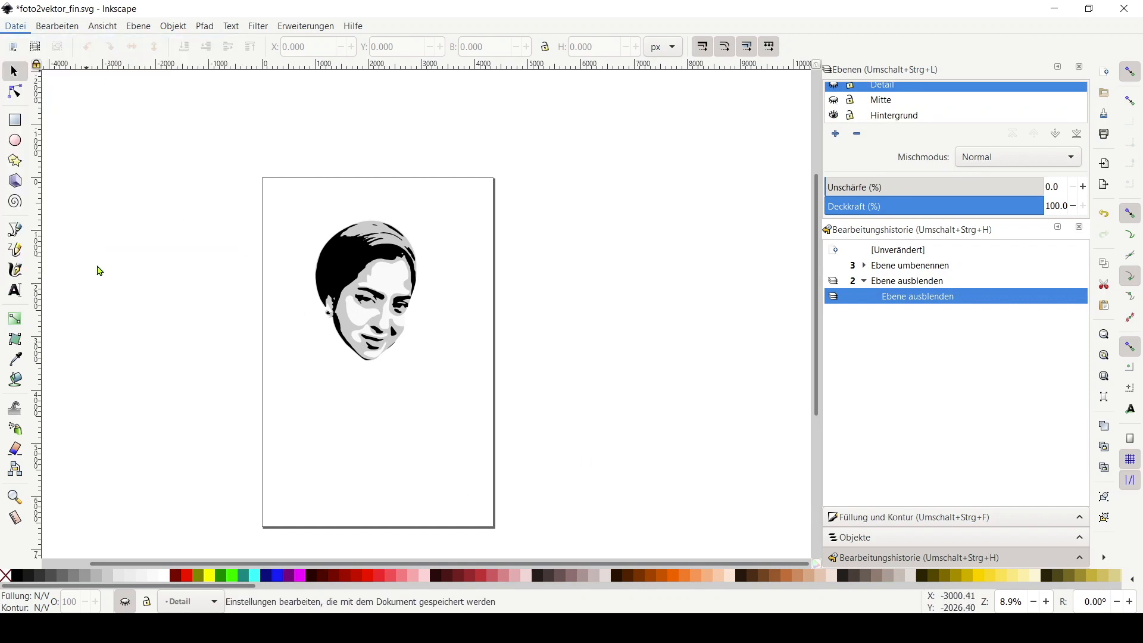
left_click(498, 345)
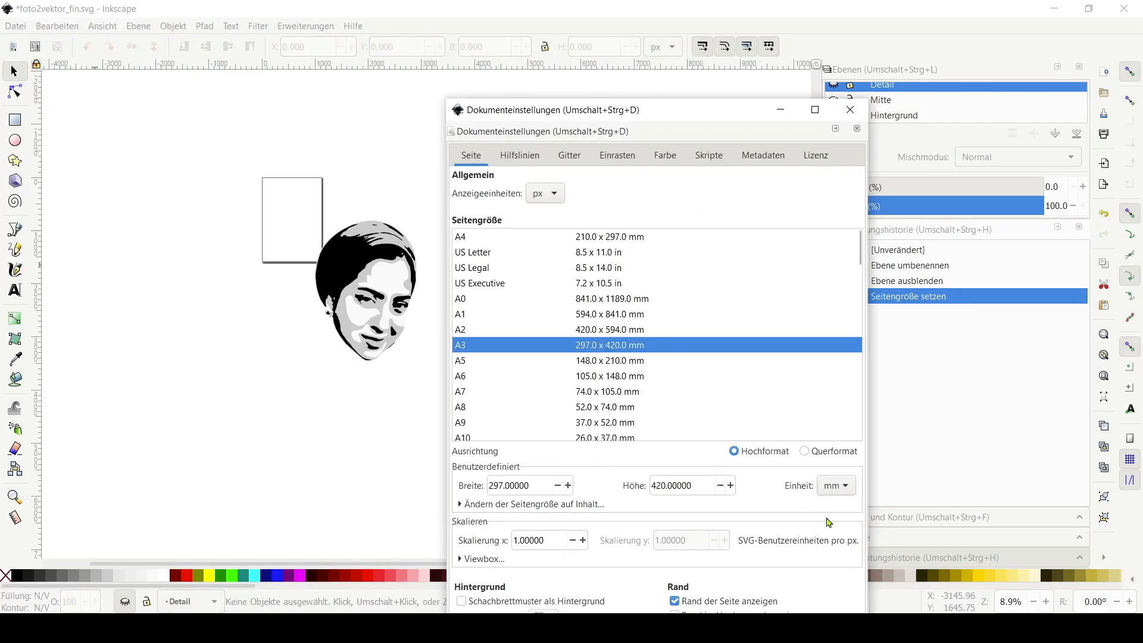
left_click_drag(721, 114, 745, 37)
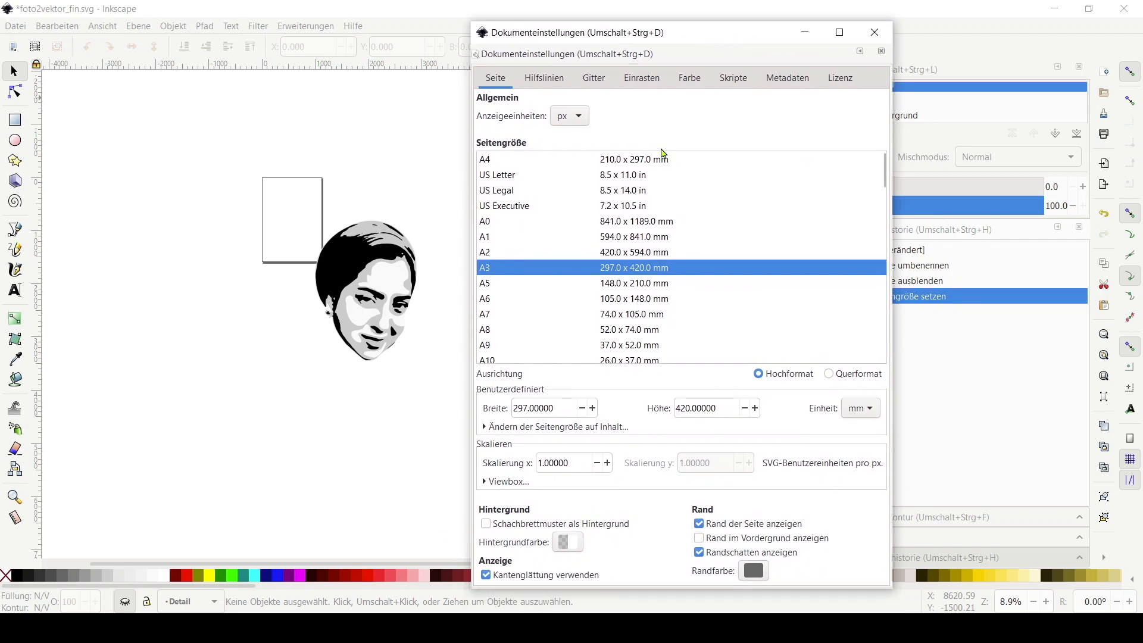
left_click(549, 119)
left_click(563, 100)
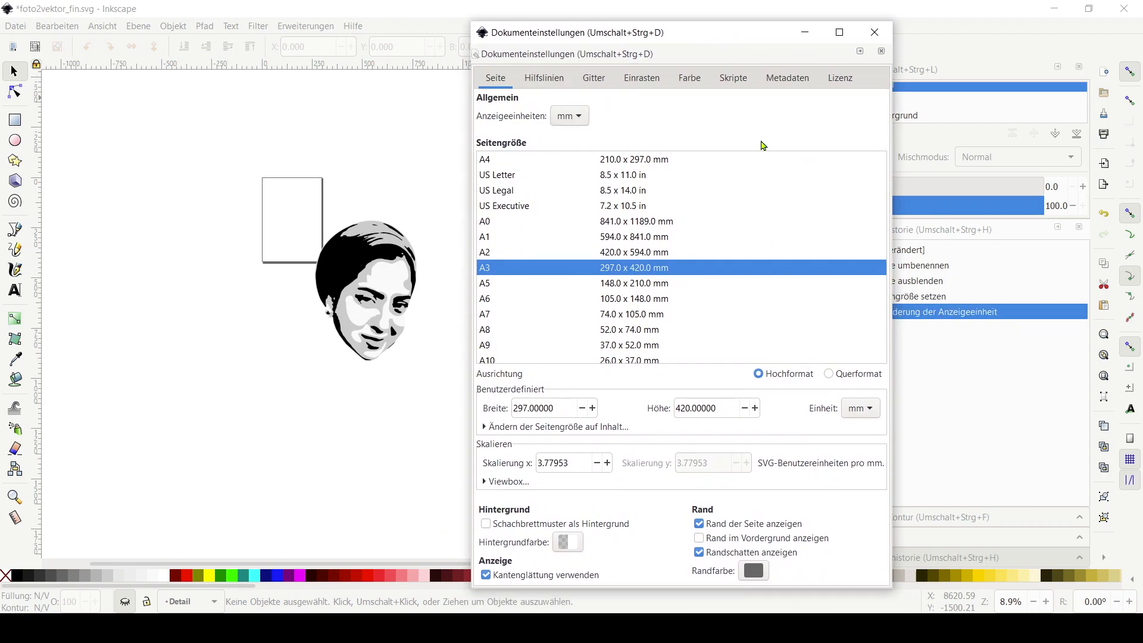
left_click(874, 32)
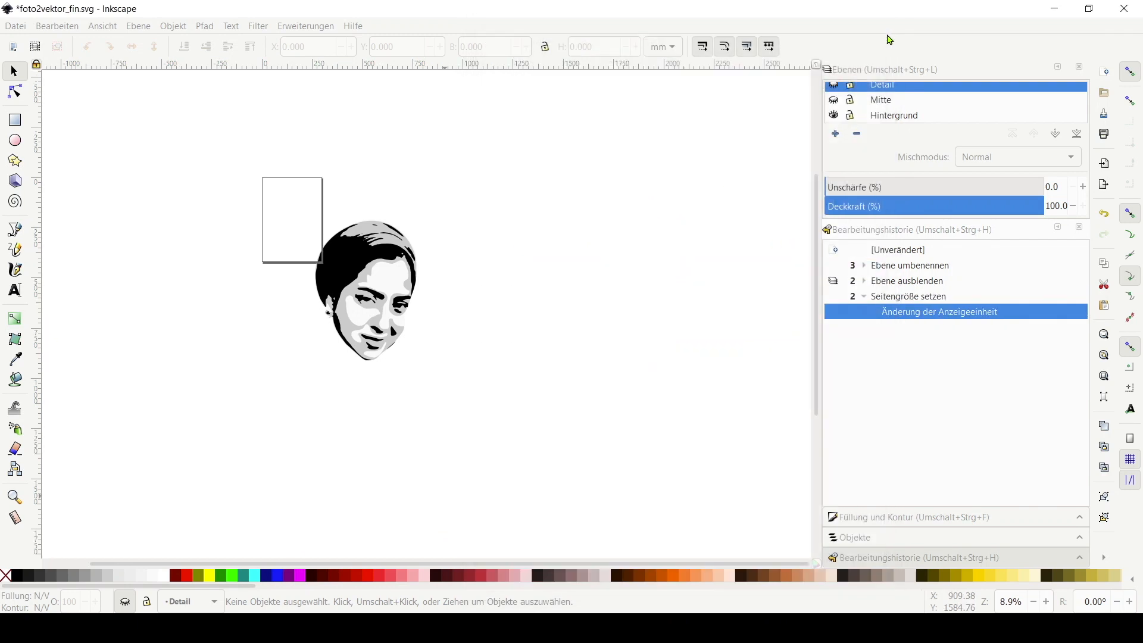
- Scale all portrait shapes together to about 252 x 349 mm and position them within the A3 page
left_click_drag(235, 178, 515, 416)
left_click_drag(421, 365, 364, 288)
left_click_drag(338, 246, 277, 212)
scroll(277, 211, "up", 4)
left_click_drag(453, 117, 461, 107)
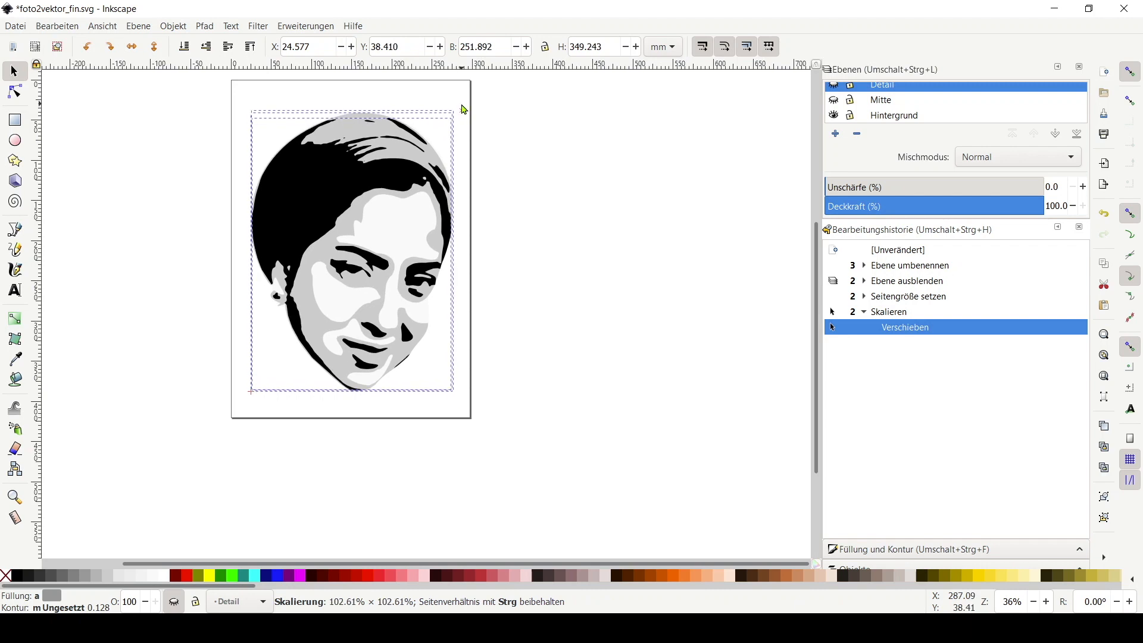
scroll(517, 159, "up", 2)
key("shift+Left")
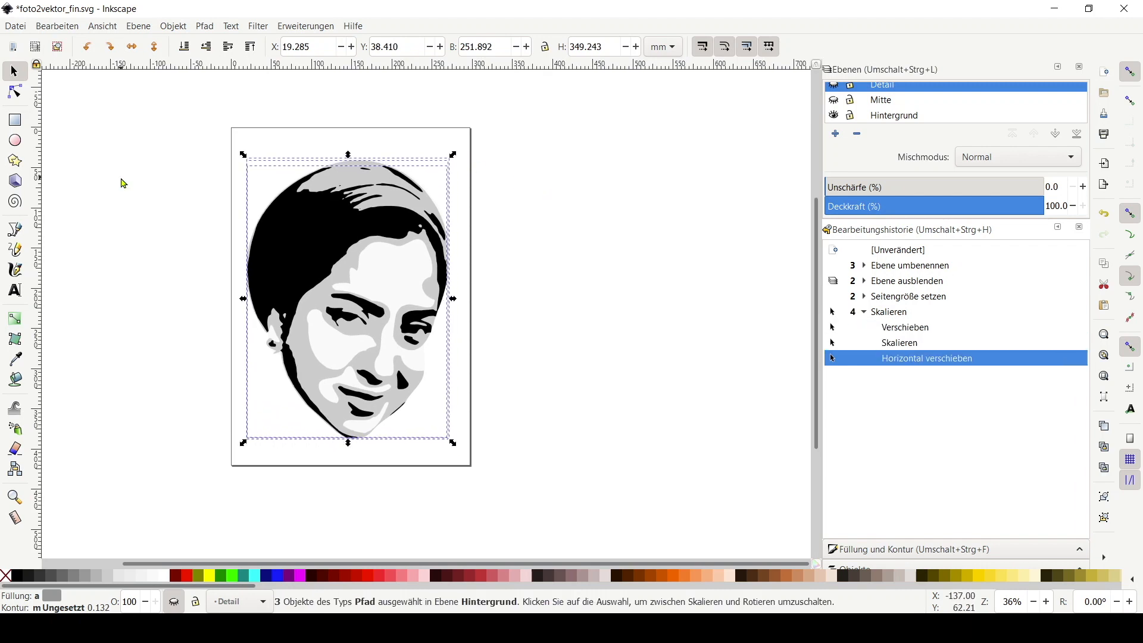
left_click(678, 260)
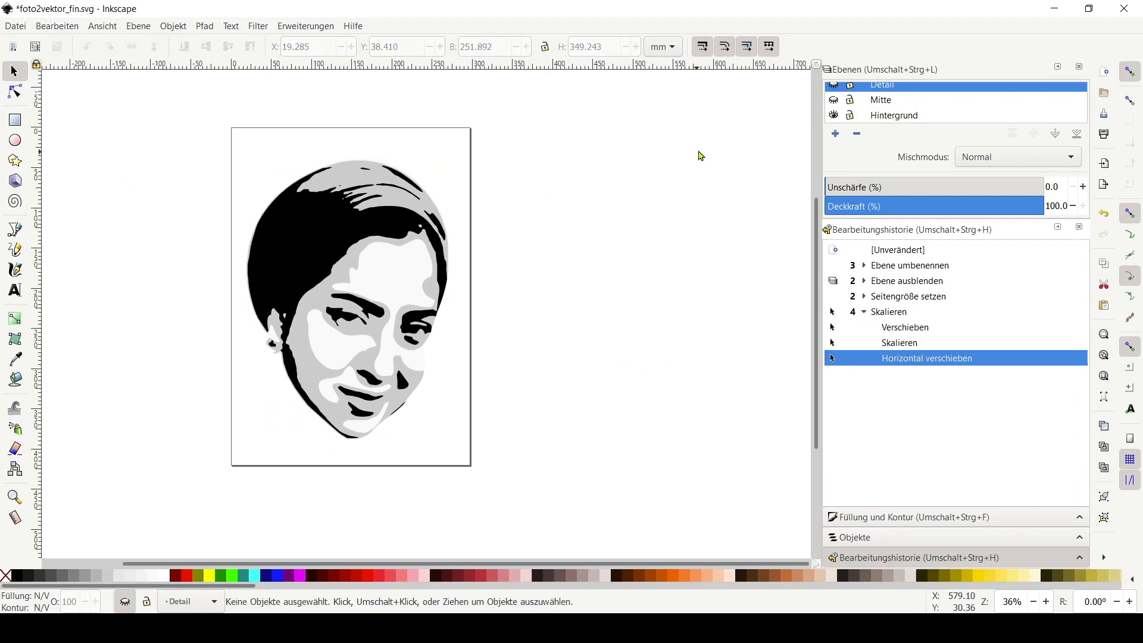
- Make Hintergrund the current layer, leaving the Detail layer unlocked and no object selected
left_click(927, 122)
left_click(850, 92)
left_click(849, 94)
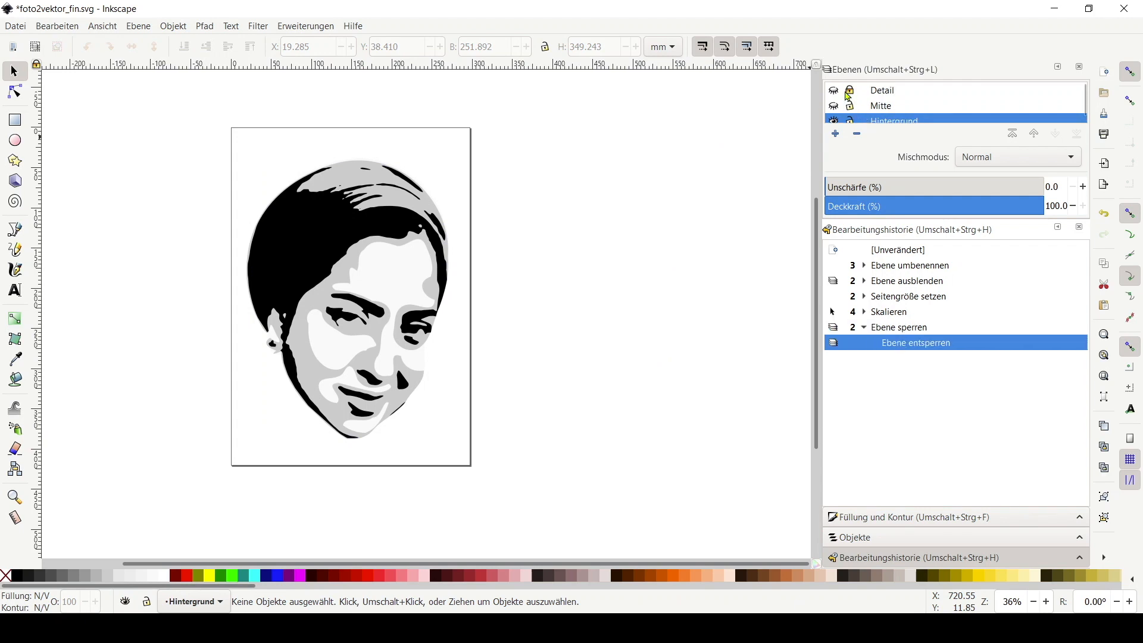
key("ctrl+a")
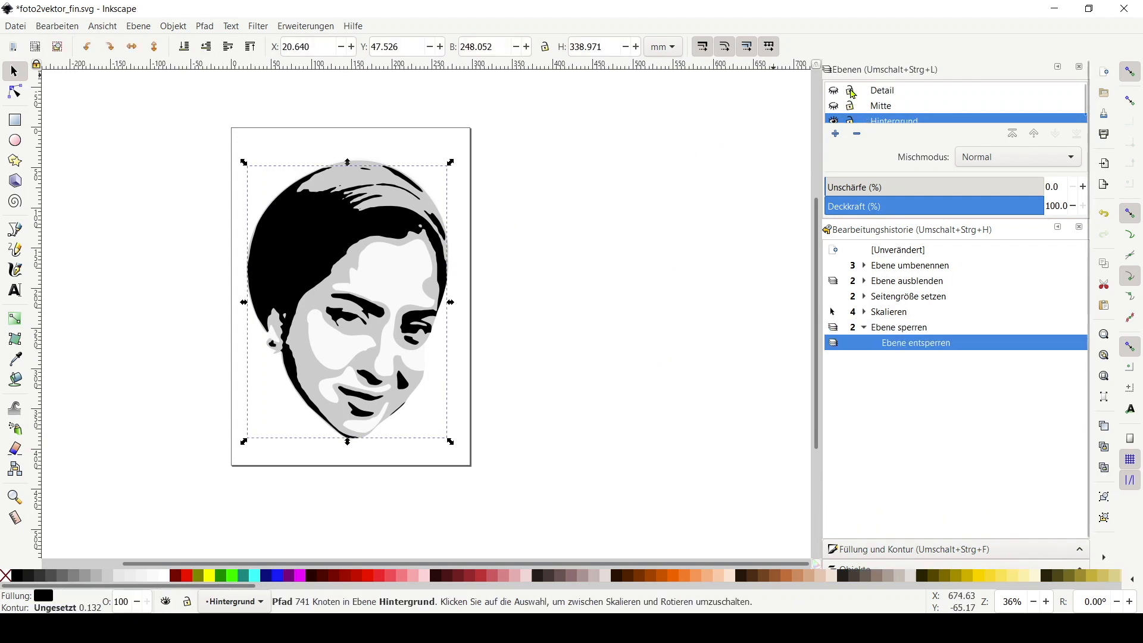
scroll(970, 92, "down", 1)
left_click(884, 115)
left_click(861, 117)
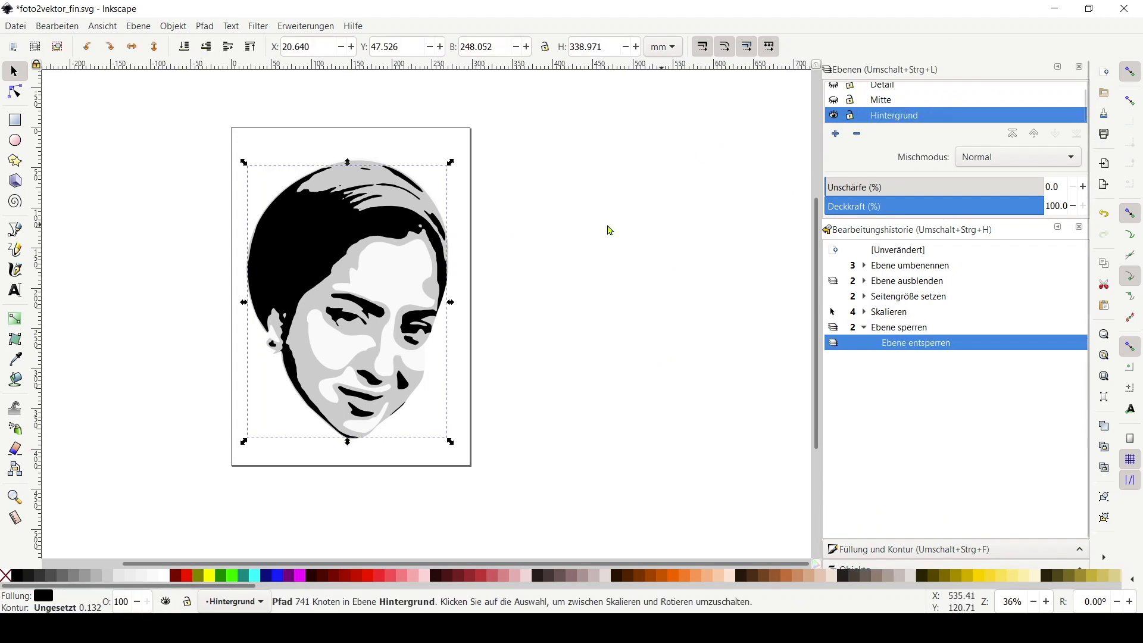
left_click(734, 222)
- Draw a rectangle about 150 x 151 mm over the page's upper left area and make its corners sharp
left_click(8, 123)
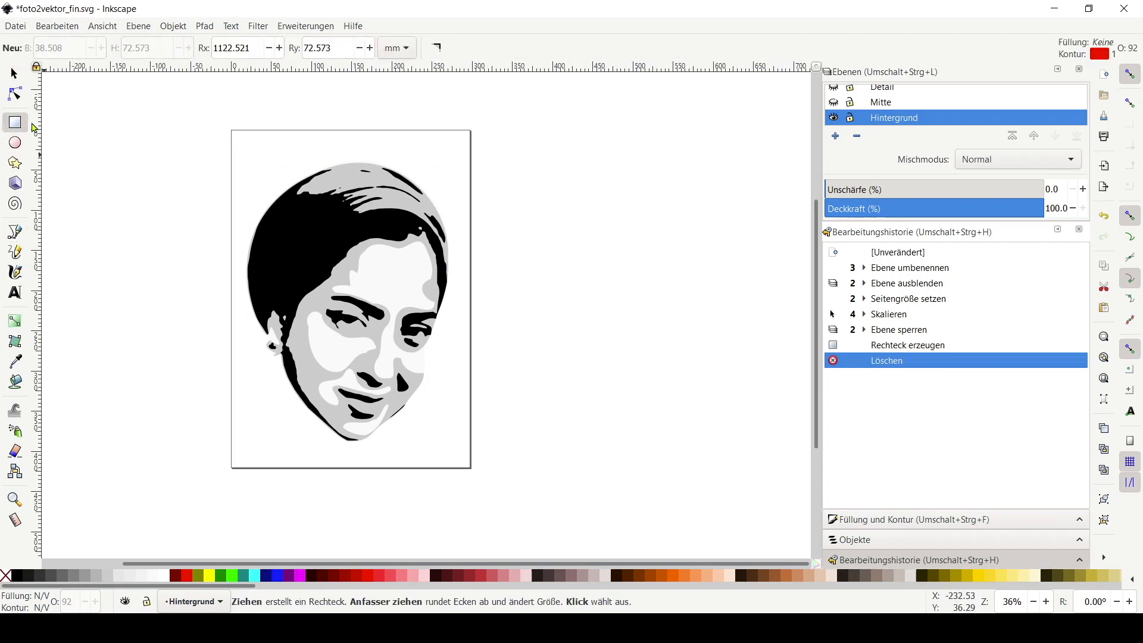
left_click_drag(238, 140, 355, 258)
left_click(452, 52)
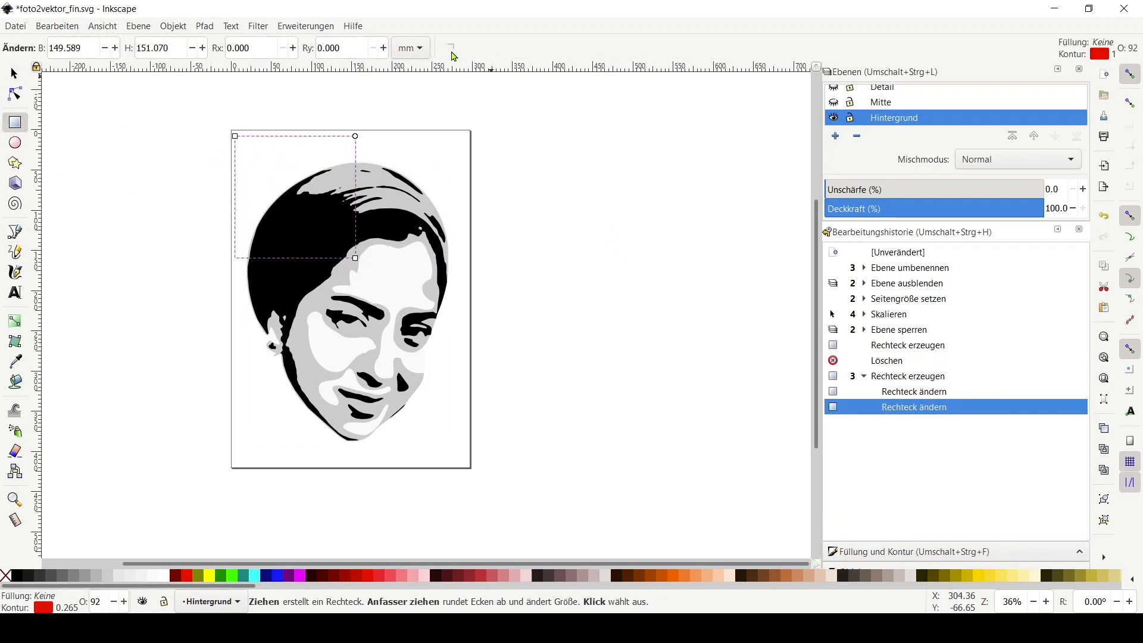
- Place the rectangle at X 0, Y 0 and set its size to 297 mm wide and 420 mm high
left_click(16, 75)
left_click(295, 160)
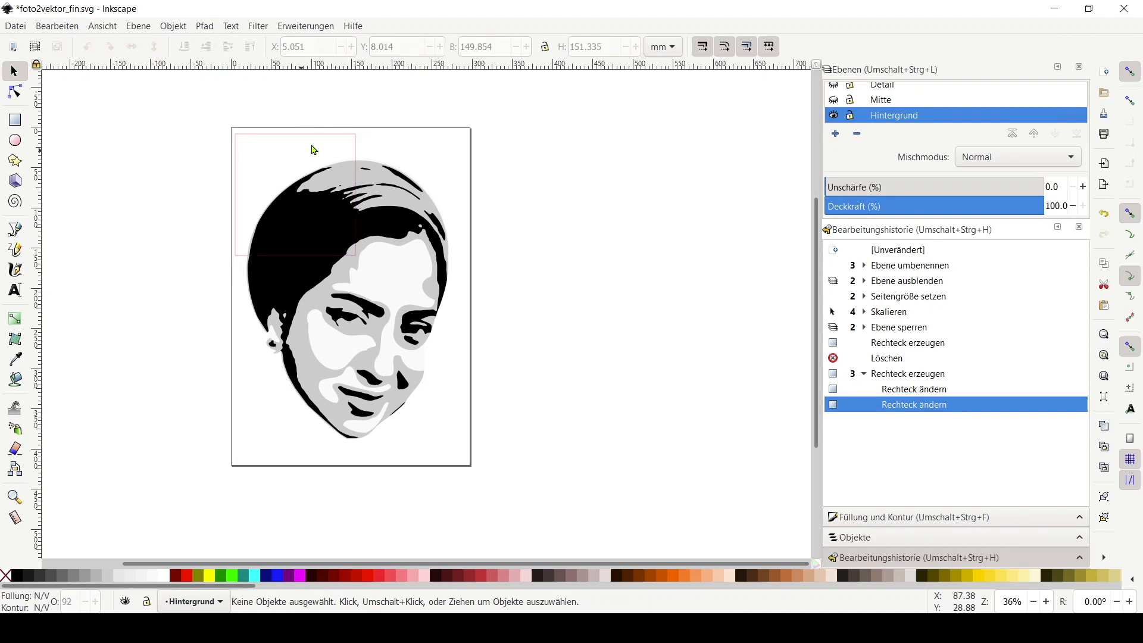
left_click(312, 143)
type("0")
key("Tab")
type("0")
key("Tab")
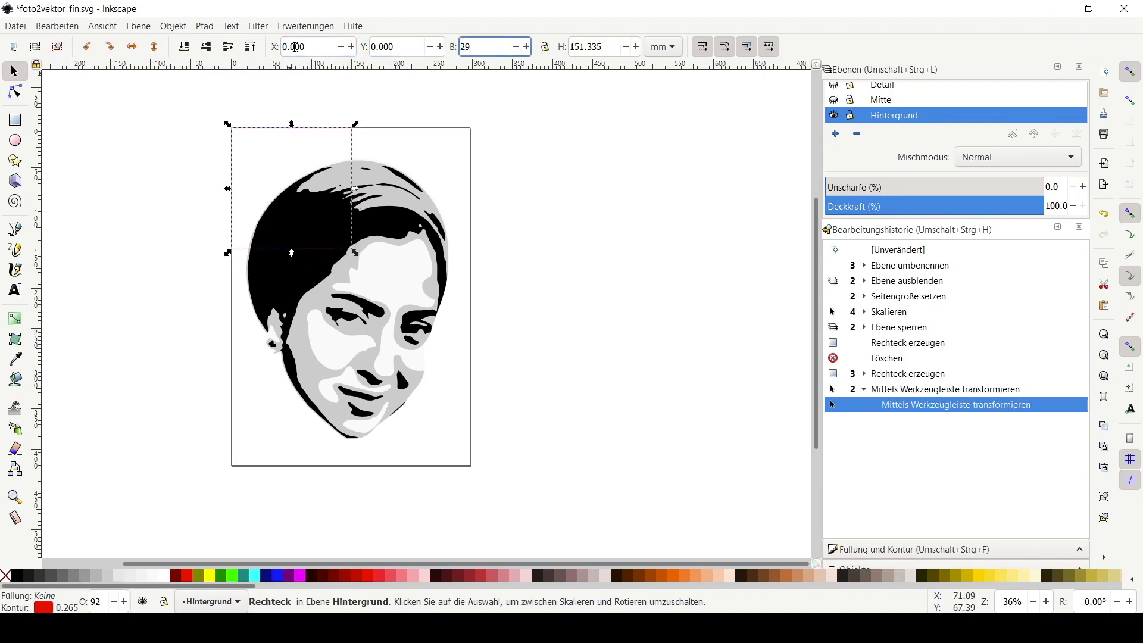
type("297")
key("Tab")
type("420")
key("Return")
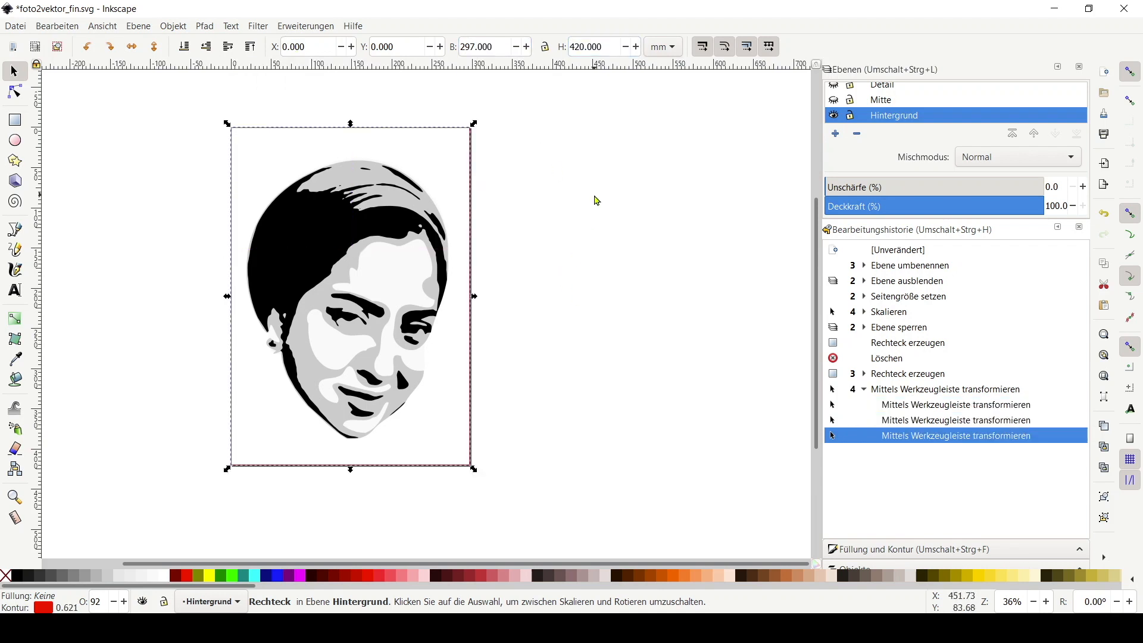
- Convert the page-sized rectangle to a path
scroll(597, 199, "up", 1)
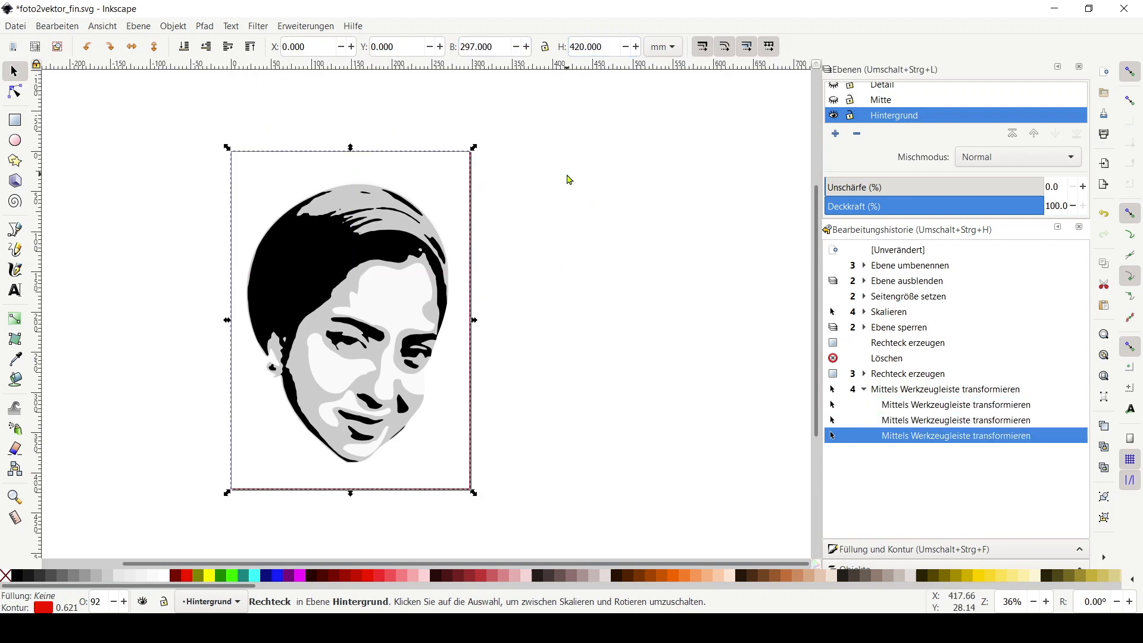
left_click(204, 26)
left_click(232, 42)
left_click(255, 163)
left_click(256, 159)
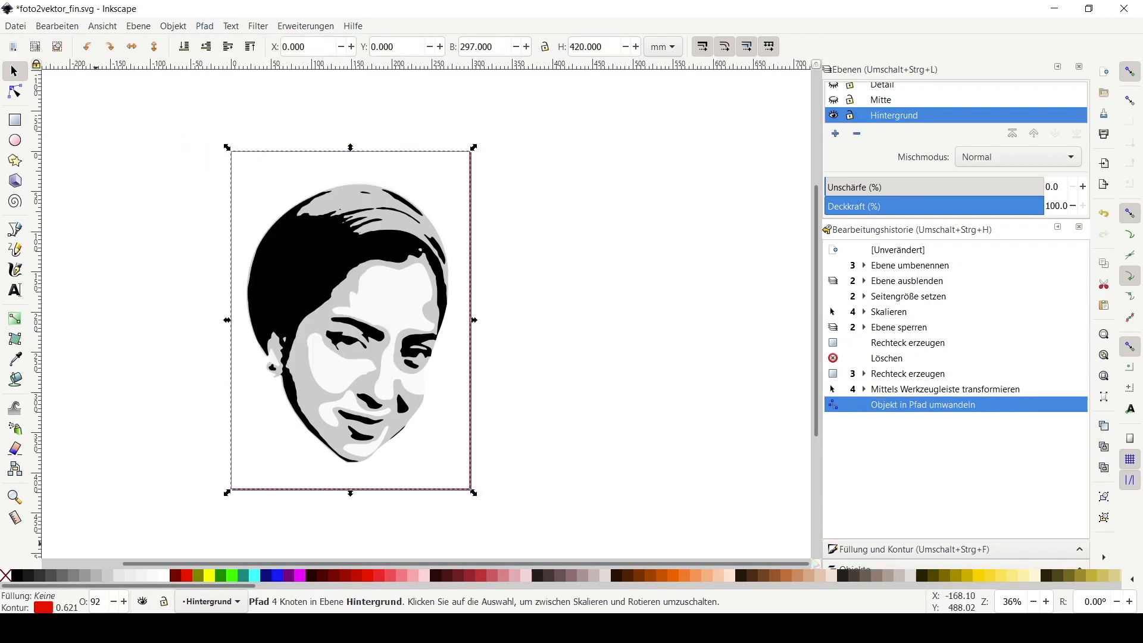
- Duplicate the page-sized rectangle twice
right_click(330, 157)
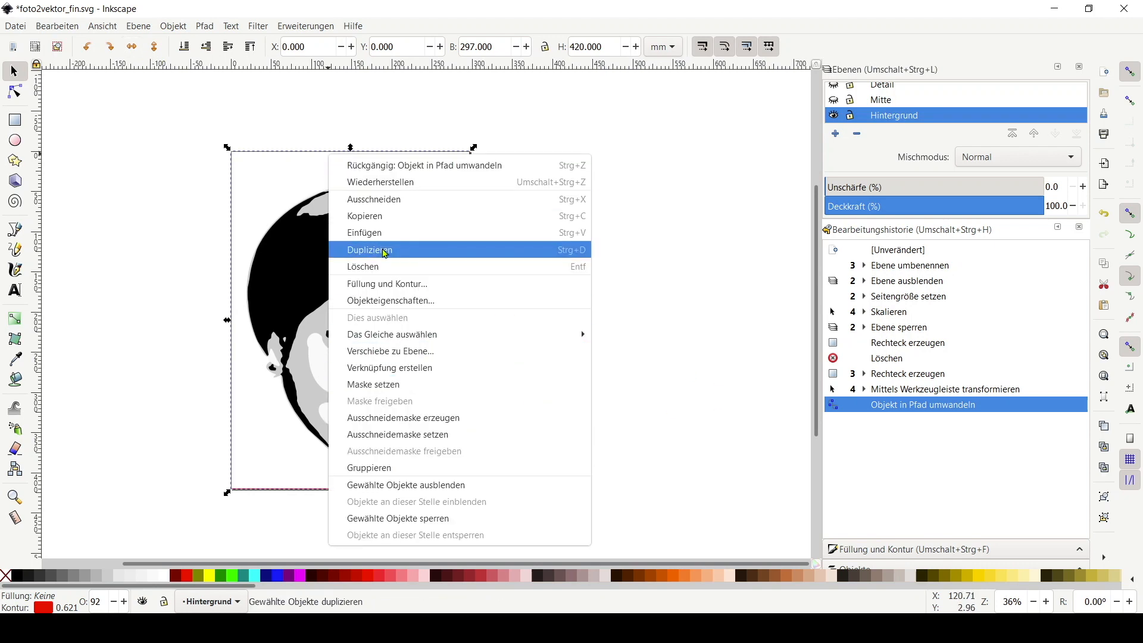
left_click(447, 249)
right_click(434, 173)
left_click(524, 266)
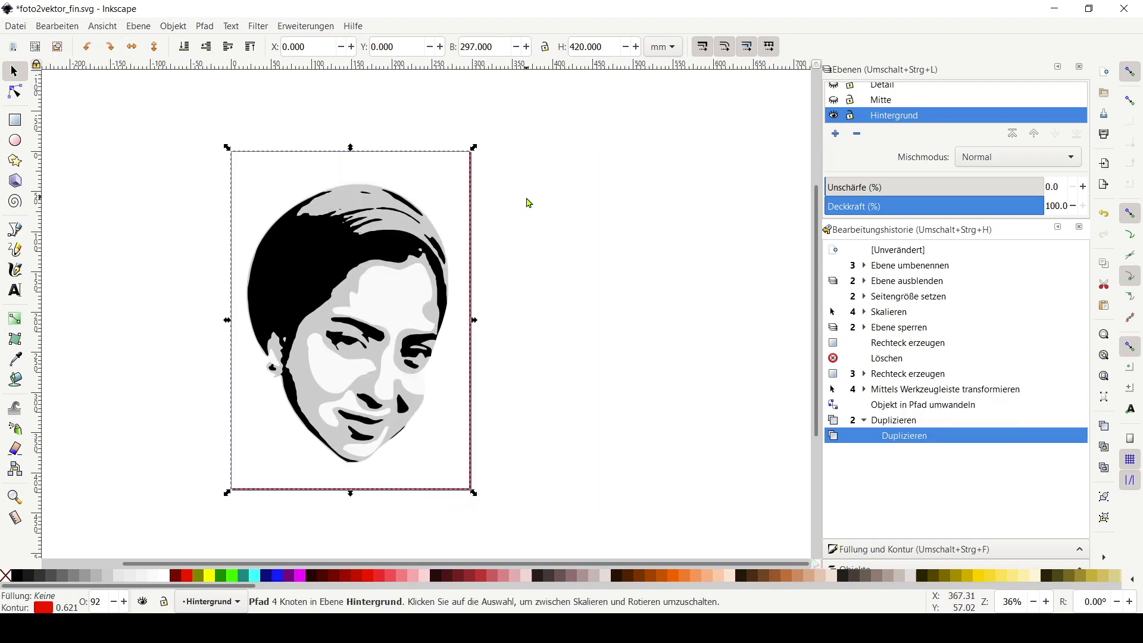
- Move one of the rectangle copies to the Detail layer
left_click(528, 203)
left_click(470, 156)
right_click(447, 171)
left_click(506, 157)
right_click(470, 172)
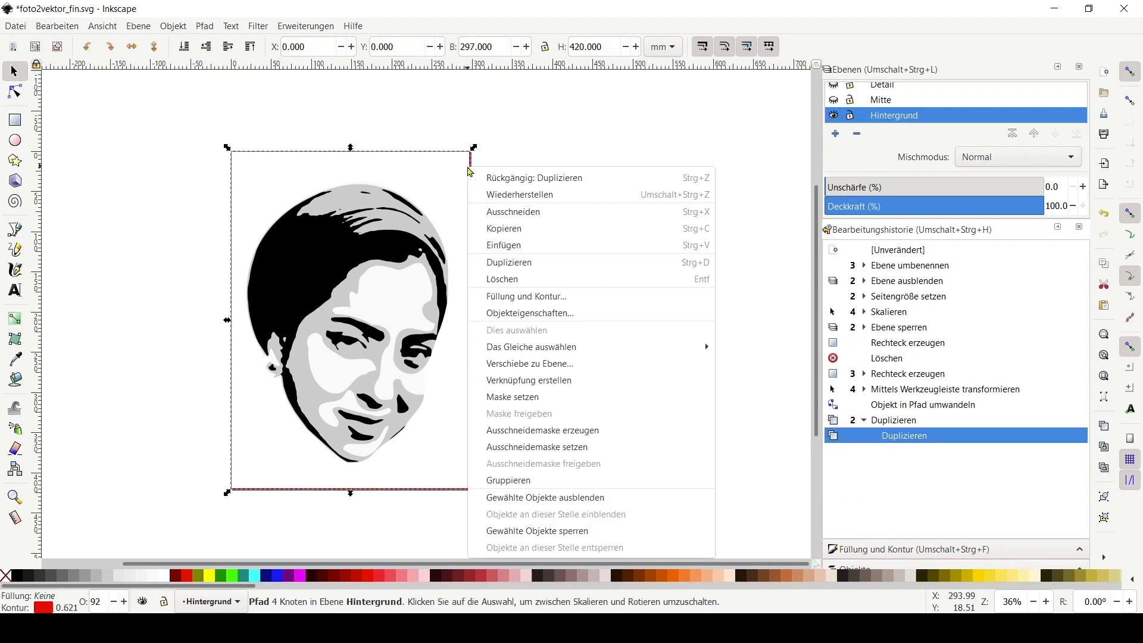
left_click(569, 366)
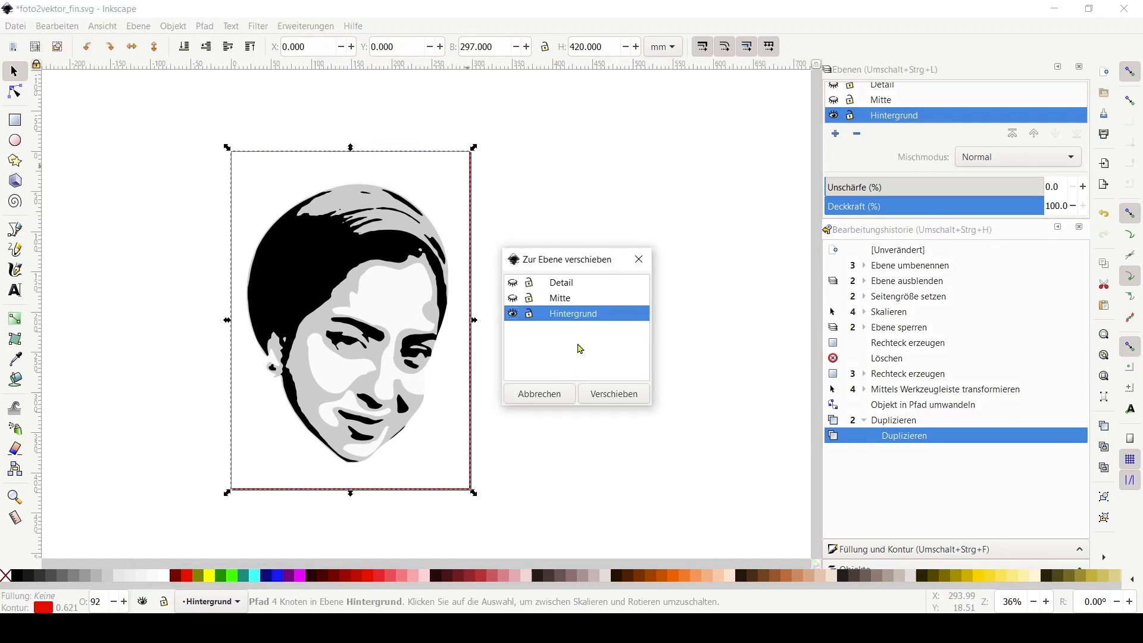
left_click(583, 282)
left_click(622, 395)
- Move a second rectangle copy to the Mitte layer
left_click(471, 193)
right_click(470, 194)
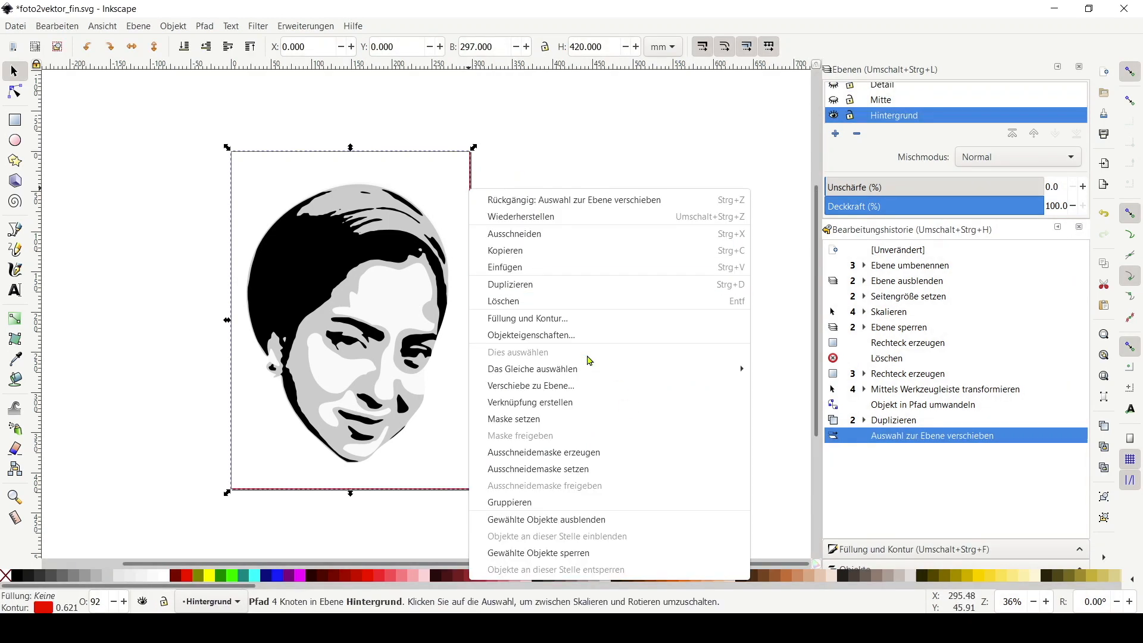
left_click(586, 385)
left_click(538, 298)
left_click(605, 393)
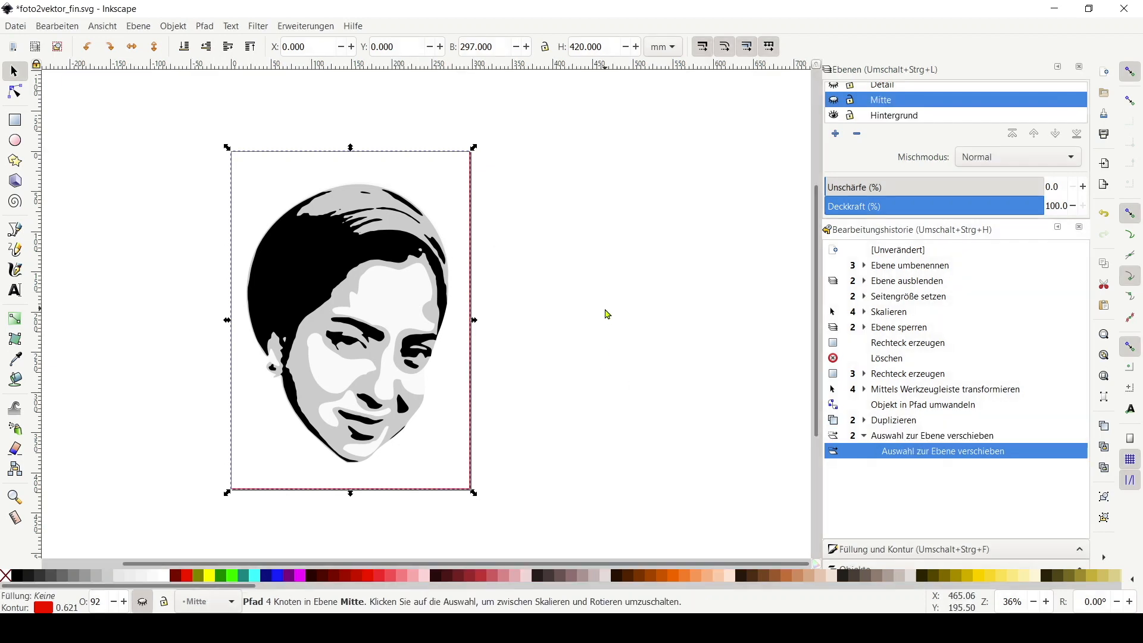
left_click(607, 314)
- Try reassigning the near-white face shape to the Hintergrund layer, and undo that move
left_click(399, 292)
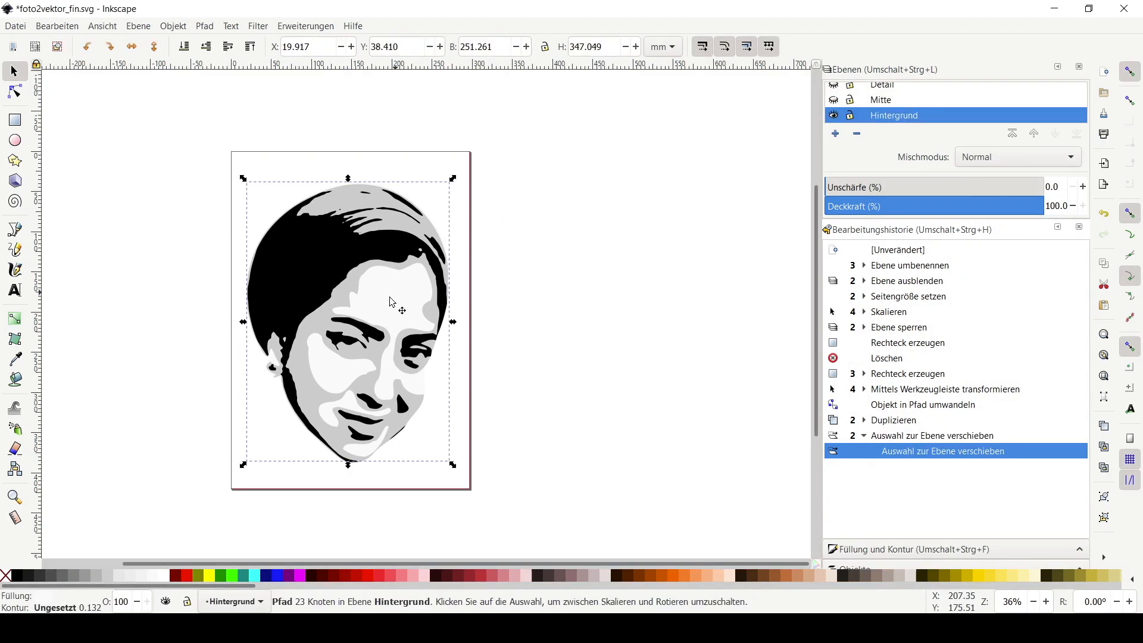
right_click(401, 303)
left_click(541, 425)
left_click(566, 298)
left_click(582, 314)
left_click(613, 393)
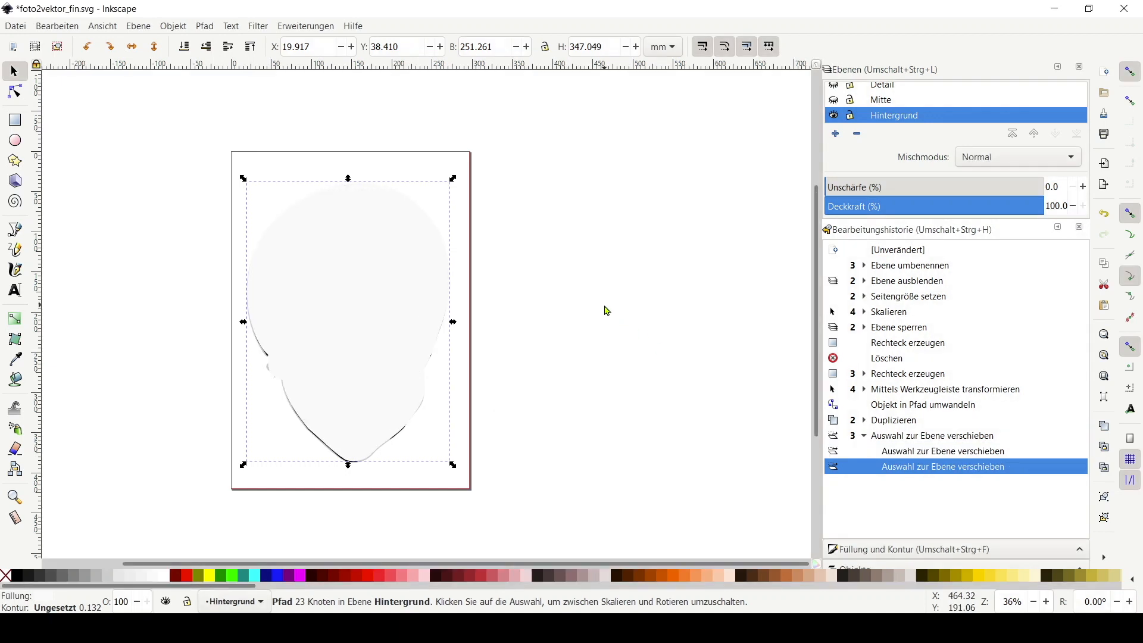
left_click(57, 26)
left_click(89, 43)
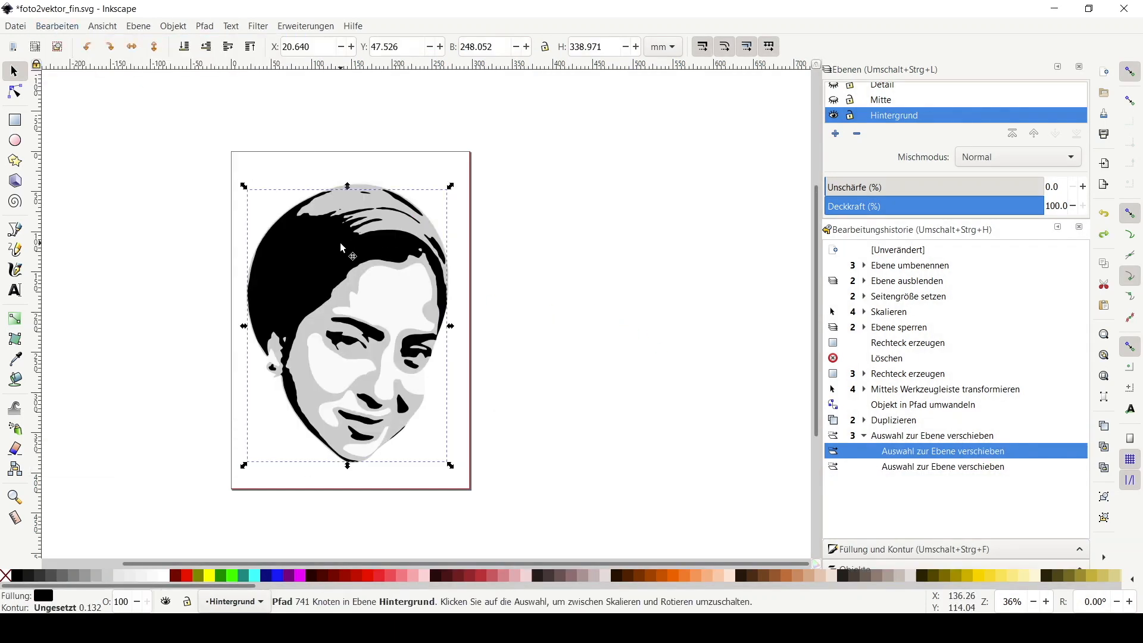
- Move the black portrait shape to the Detail layer
right_click(325, 269)
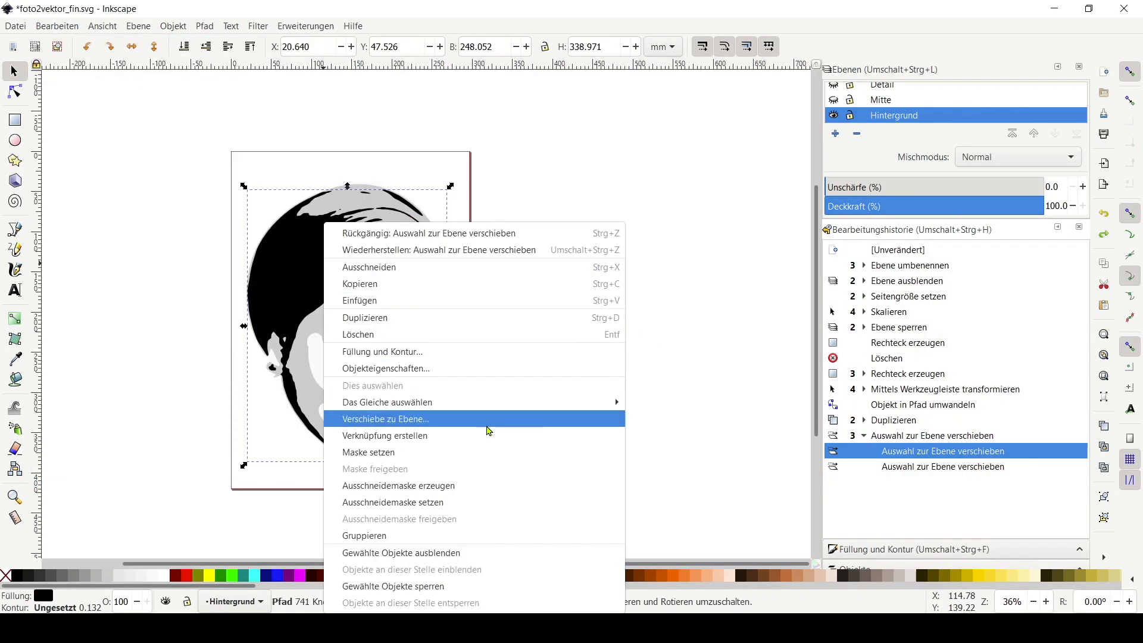
left_click(494, 426)
left_click(563, 287)
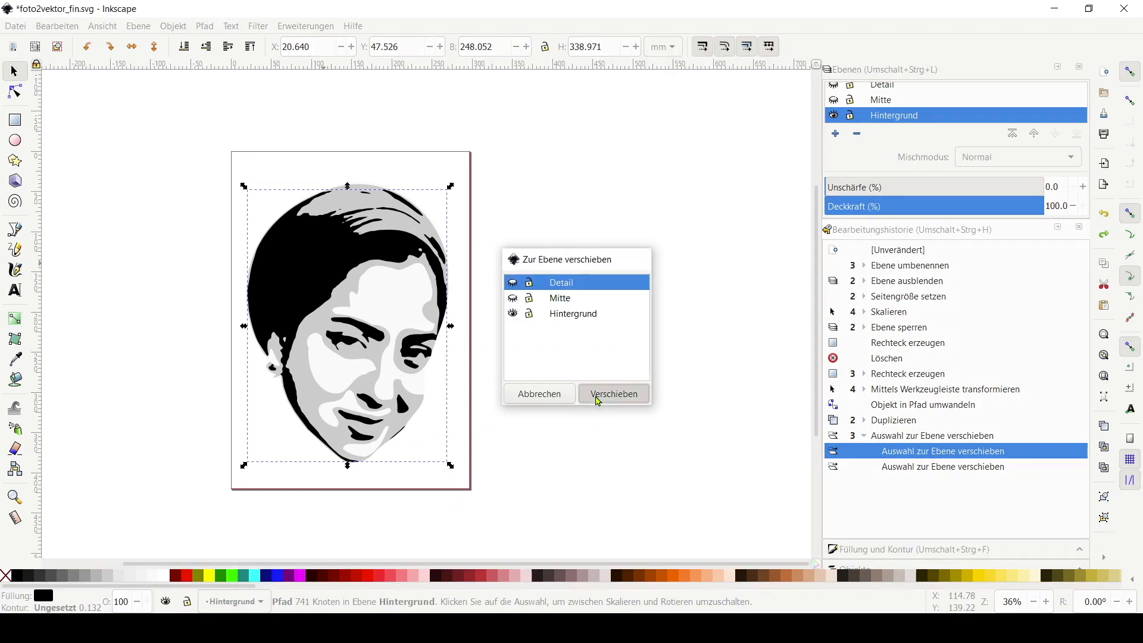
left_click(597, 395)
- Move the mid-grey portrait shape to the Mitte layer
left_click(436, 320)
left_click(319, 239)
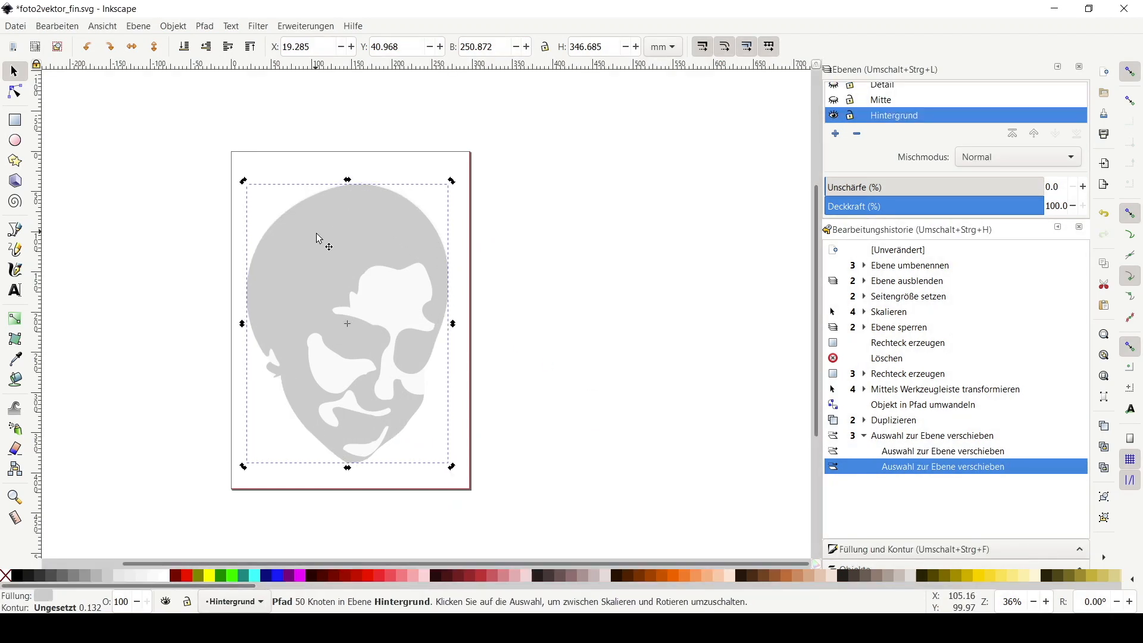
right_click(360, 240)
left_click(543, 435)
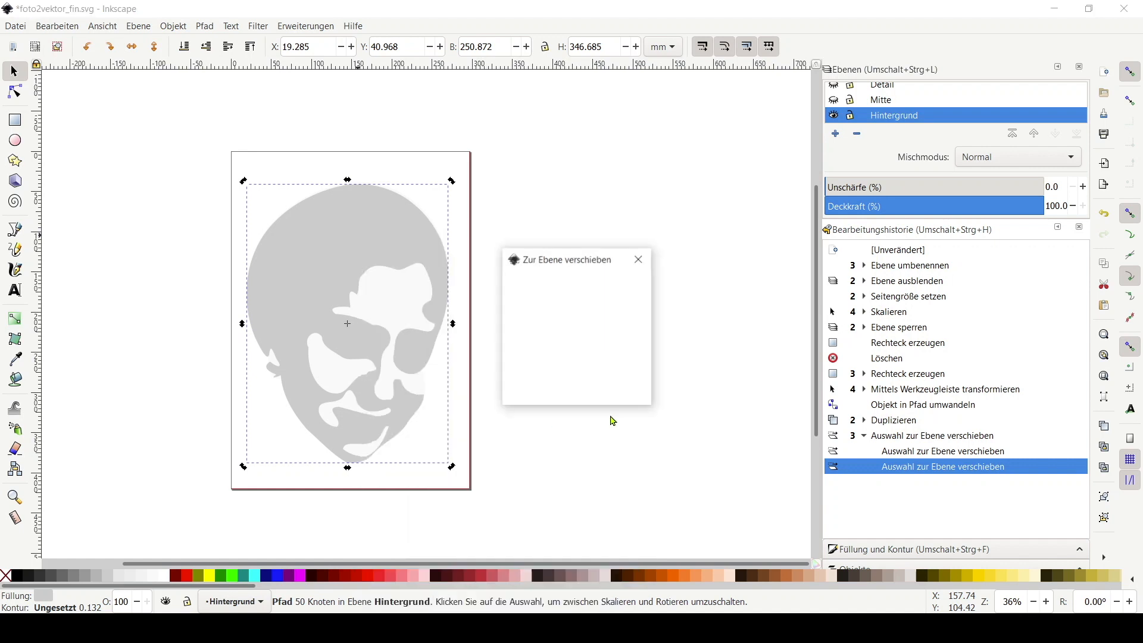
left_click(580, 301)
left_click(614, 393)
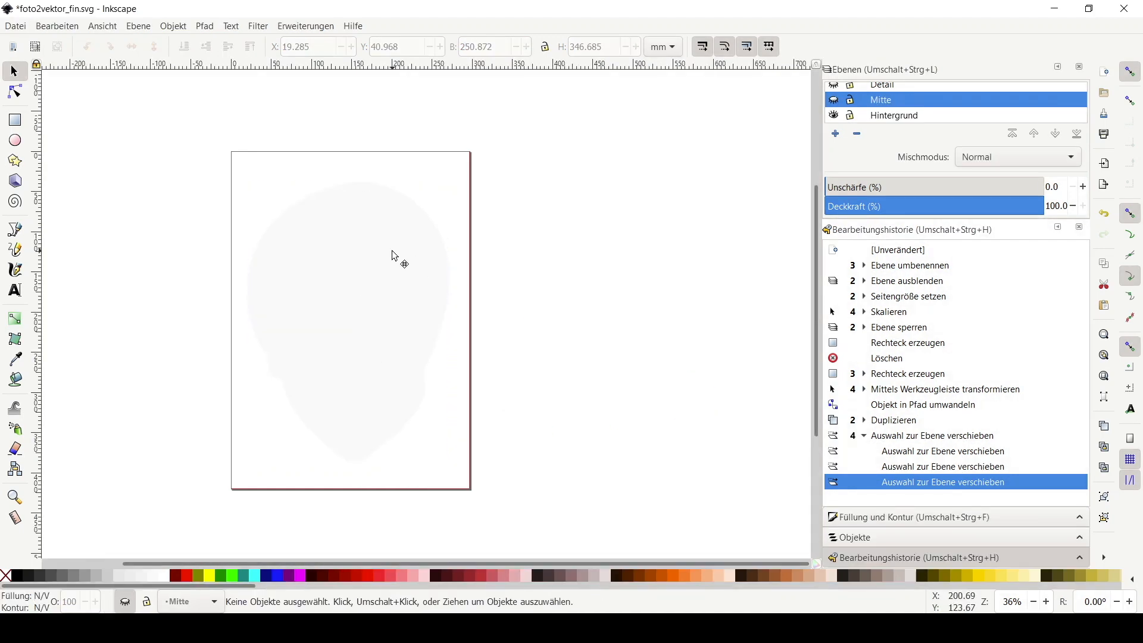
- Assign the remaining near-white head silhouette to the Hintergrund layer
right_click(394, 224)
left_click(539, 417)
left_click(612, 393)
- Try to reposition the Hintergrund layer in the layer stack, and undo that layer move
left_click_drag(893, 114, 899, 94)
left_click(56, 26)
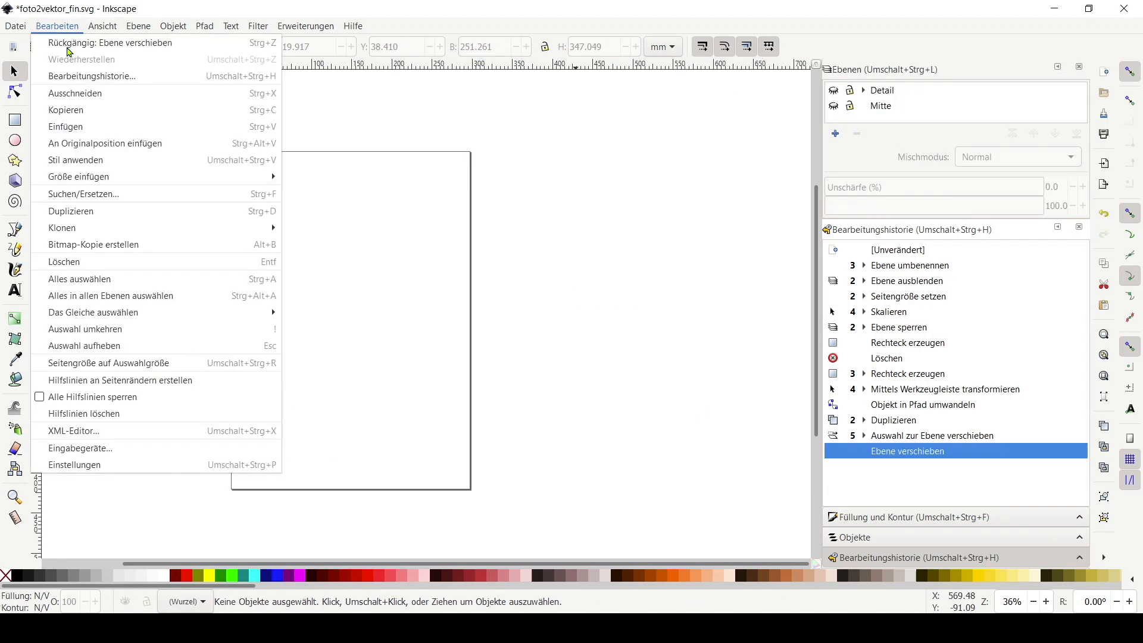
left_click(65, 40)
- Raise the Hintergrund layer to the top of the stack and place the Mitte layer directly beneath it
left_click(940, 115)
left_click(1012, 134)
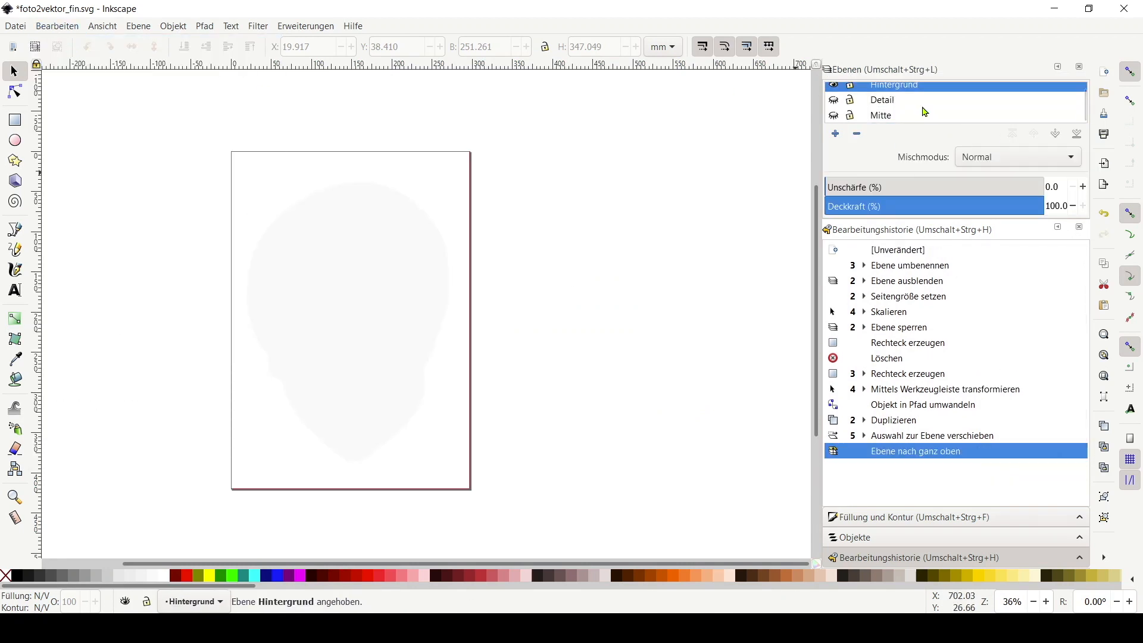
left_click(919, 115)
left_click(1012, 134)
scroll(903, 110, "up", 1)
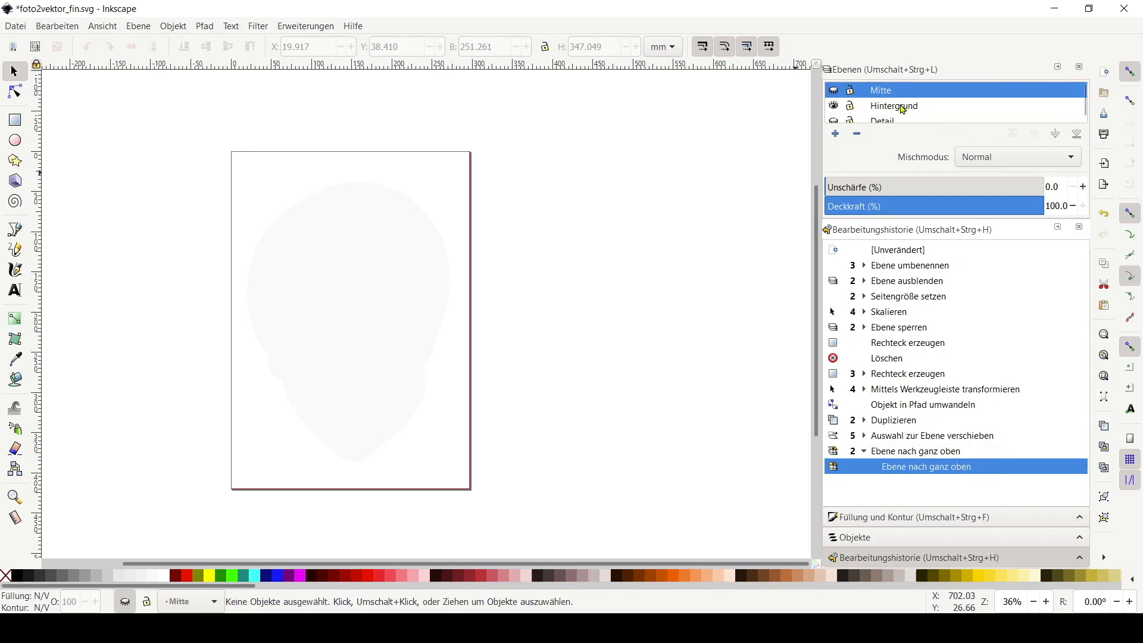
left_click(1055, 134)
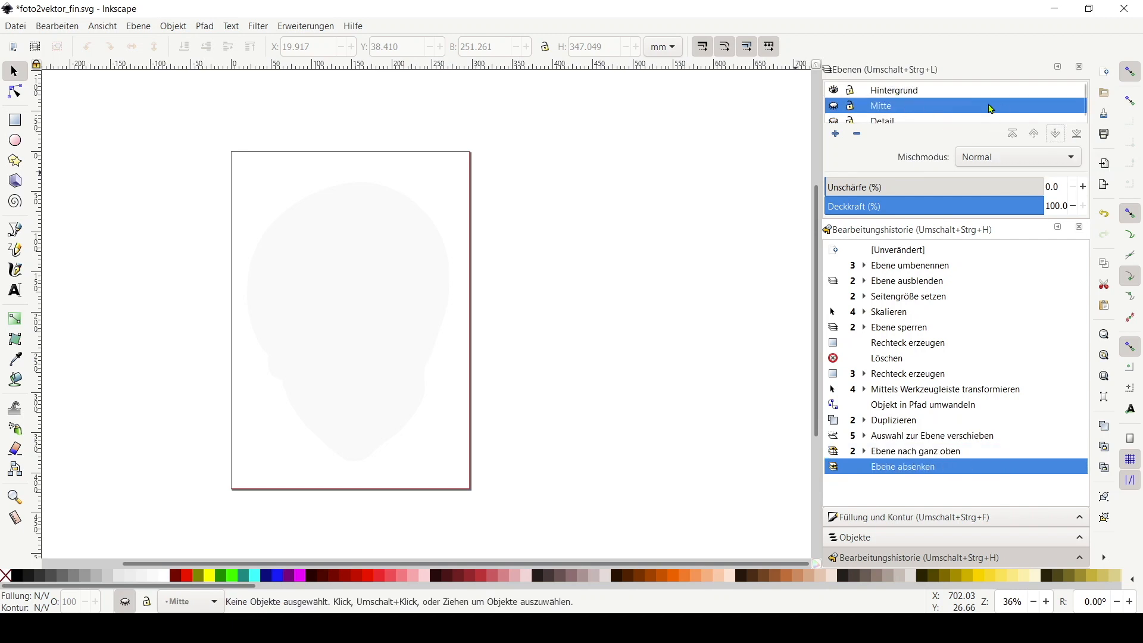
- Raise the Detail layer to the top and lower Hintergrund so the order is Detail, Mitte, Hintergrund
left_click(974, 122)
left_click(1012, 135)
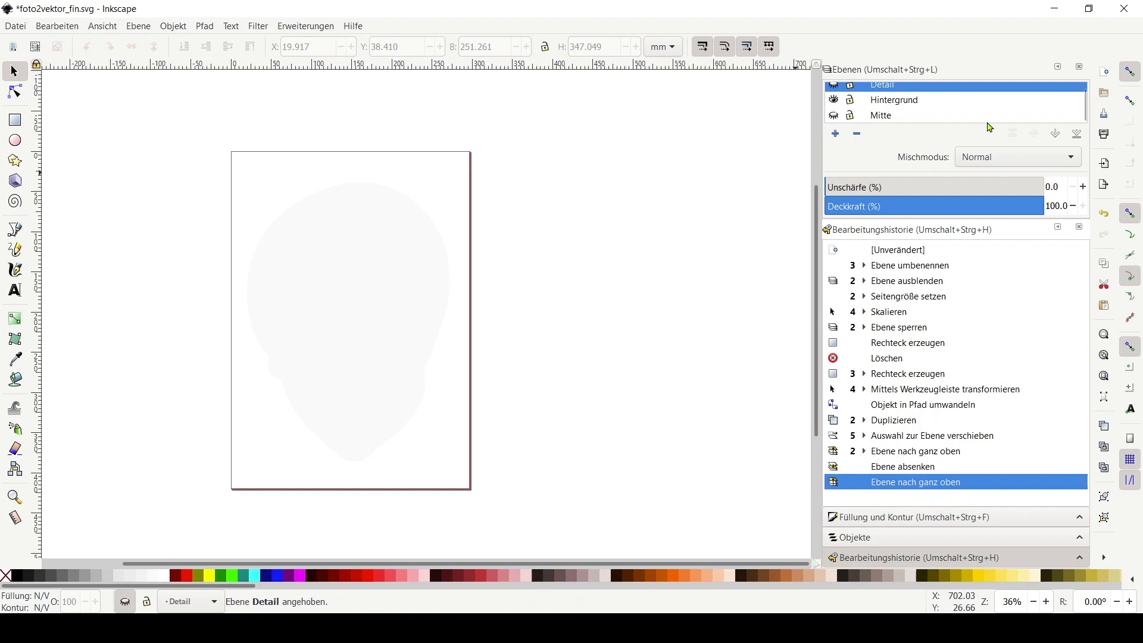
left_click(1057, 135)
left_click(933, 92)
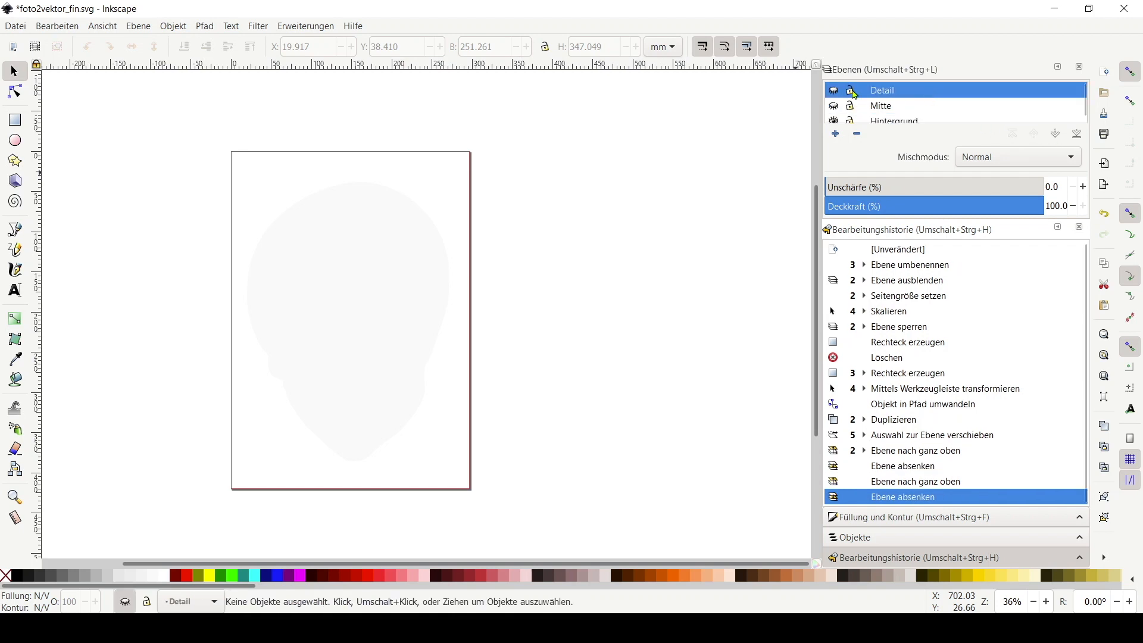
- Show the Detail layer, hide and lock Mitte and Hintergrund, and make Detail the active layer
left_click(834, 92)
left_click(834, 107)
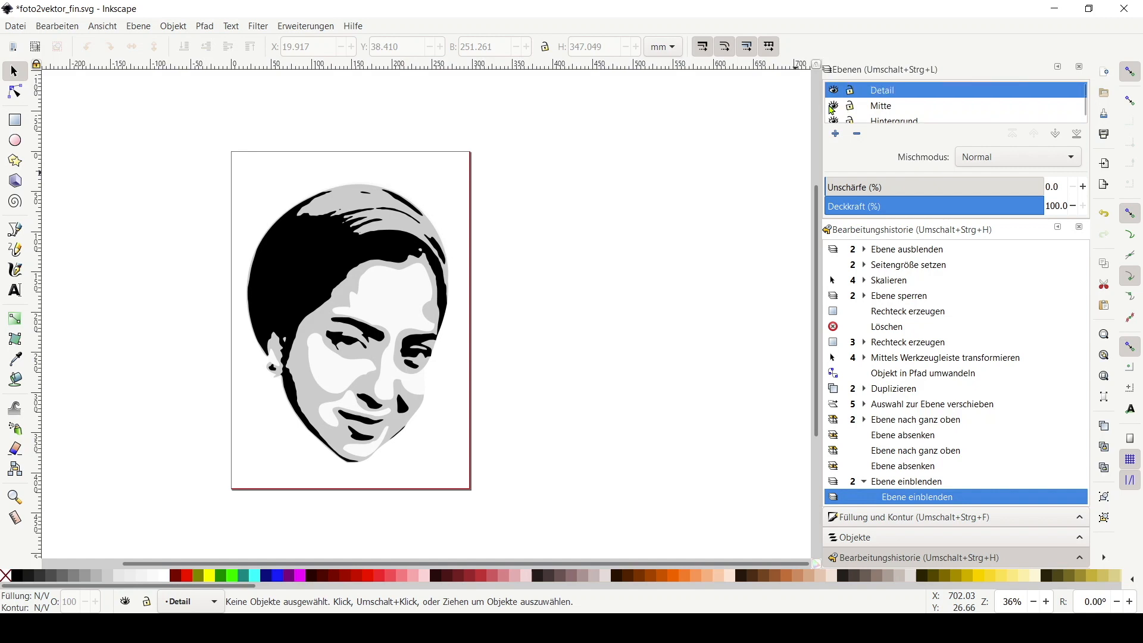
left_click(833, 107)
left_click(849, 107)
left_click(849, 107)
scroll(847, 110, "down", 1)
left_click(834, 115)
left_click(850, 115)
left_click(850, 100)
scroll(883, 103, "up", 1)
left_click(883, 90)
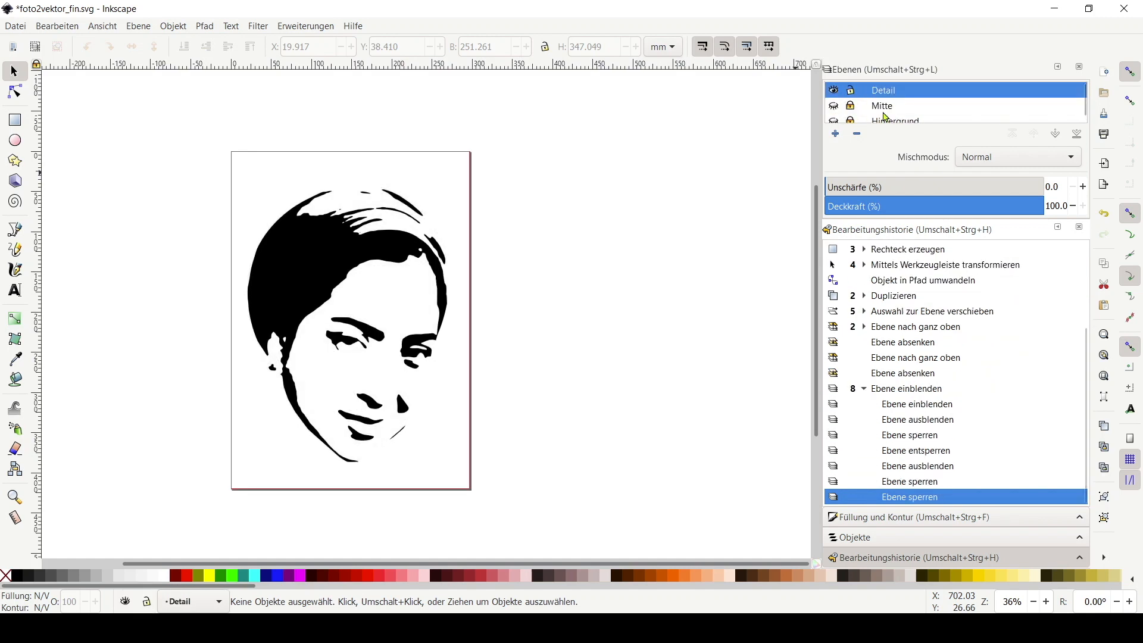
- Combine the black portrait shape and the page-sized rectangle on the Detail layer into one path
left_click(473, 192)
left_click_drag(156, 114, 574, 394)
scroll(574, 393, "up", 7)
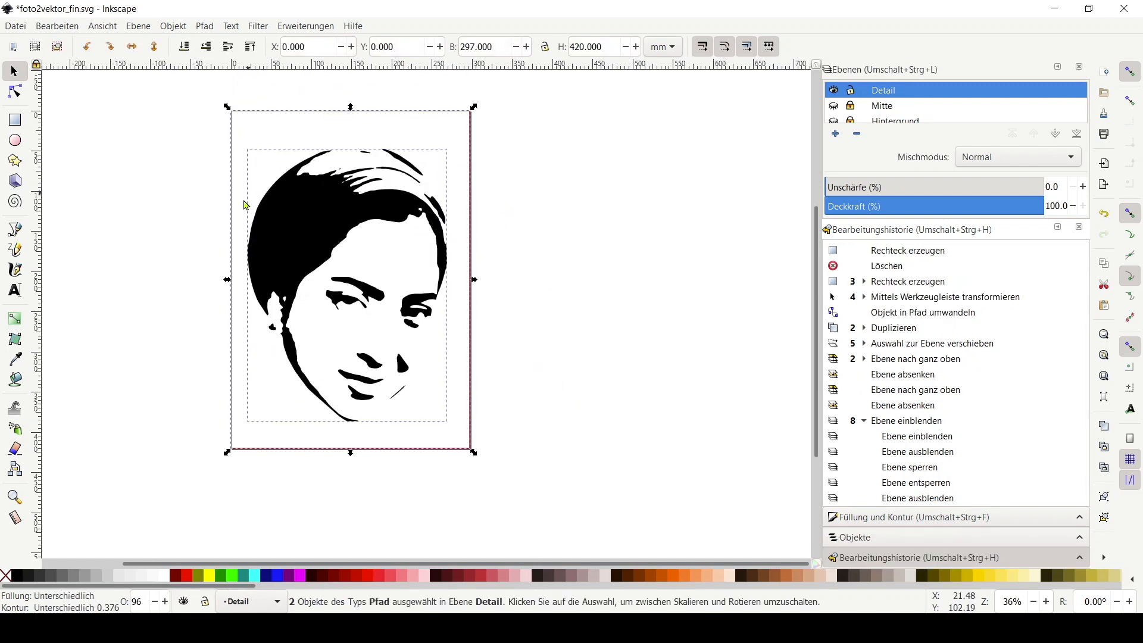
left_click(205, 28)
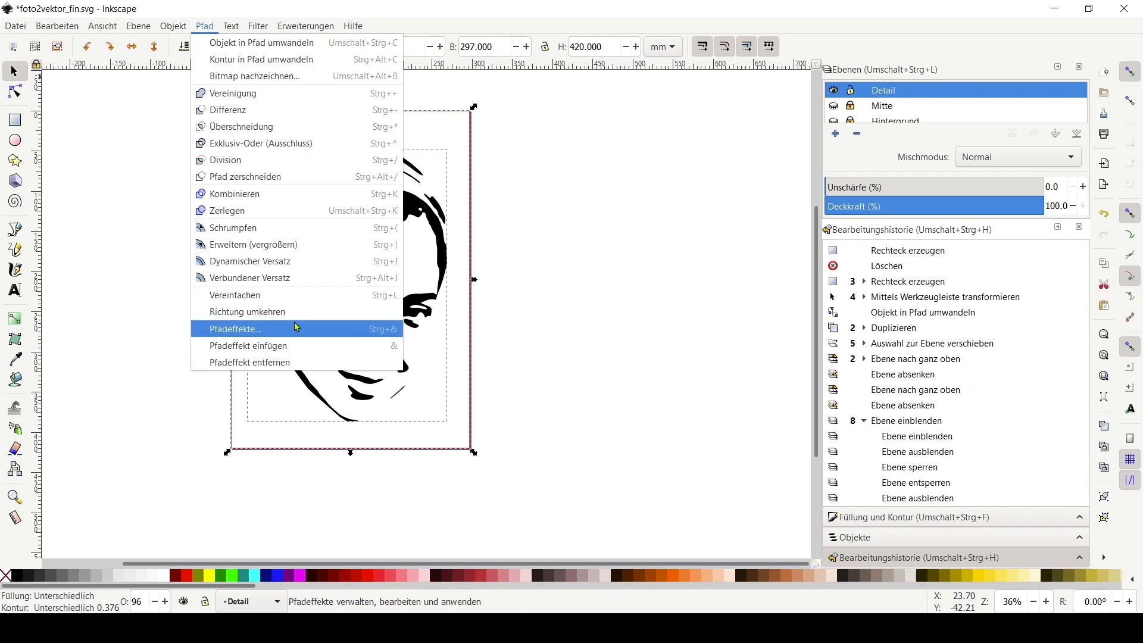
left_click(259, 197)
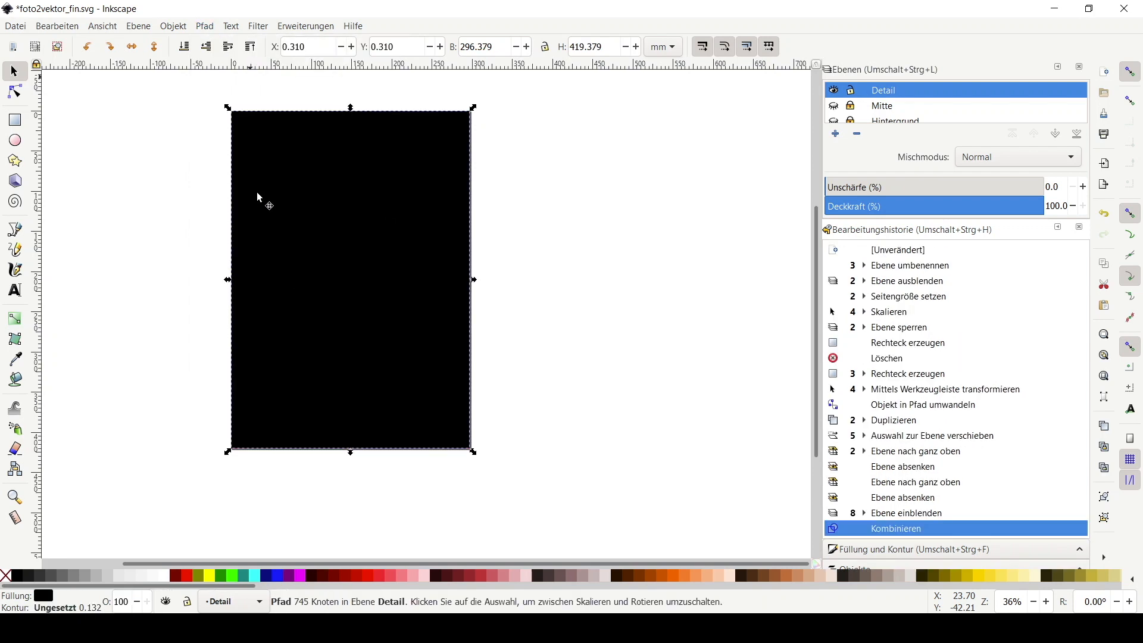
- Turn on the split view and move its divider to the left of the page to show the outlines
left_click(138, 26)
mouse_move(108, 29)
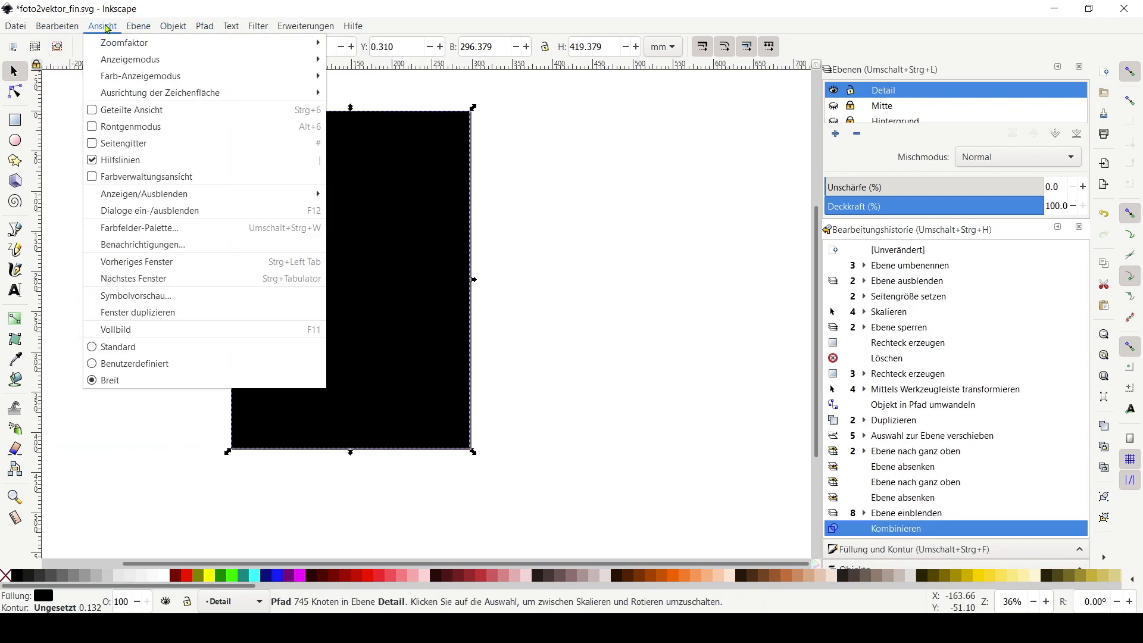
left_click(145, 110)
left_click_drag(428, 316, 207, 326)
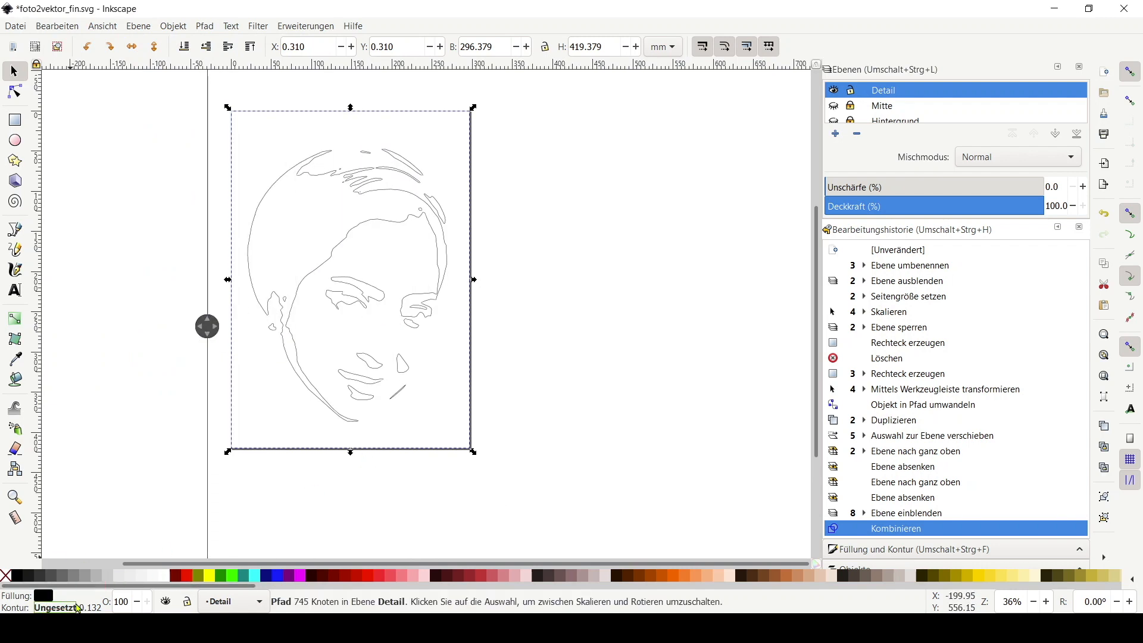
- Give the combined Detail path no fill and a red stroke, and move the split-view divider to the right of the page
left_click_drag(6, 575, 64, 598)
left_click_drag(207, 326, 215, 356)
left_click(593, 358)
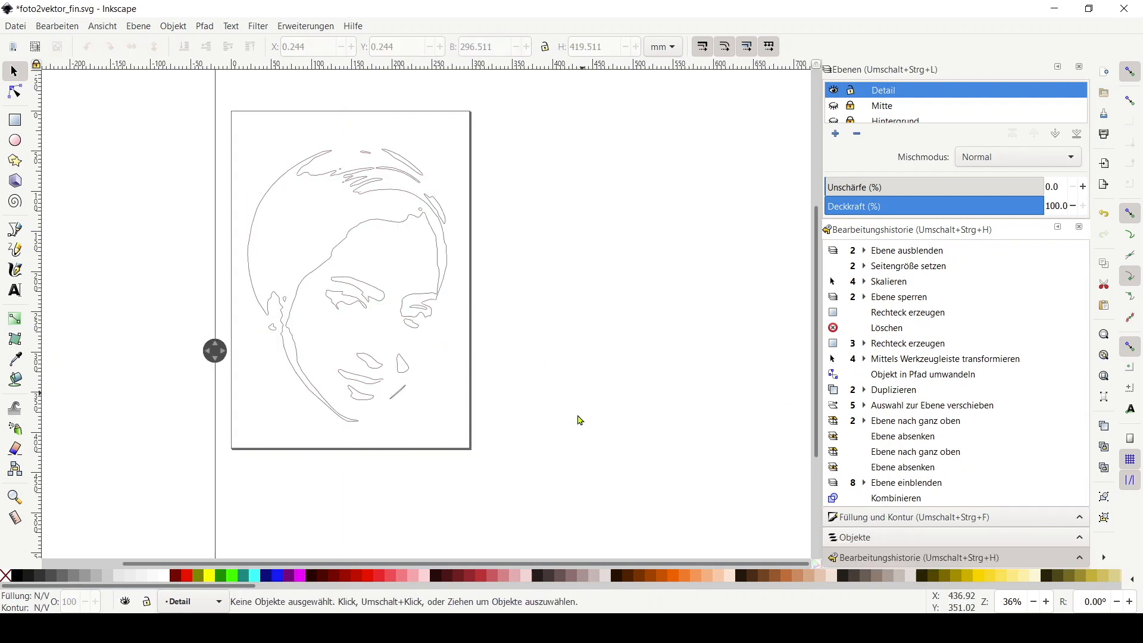
left_click(296, 395)
mouse_move(215, 351)
left_mouse_down()
mouse_move(556, 349)
mouse_move(497, 350)
left_mouse_up()
left_click(725, 141)
- Lock and hide the Detail layer, show and unlock Mitte, and make Mitte the active layer
left_click(850, 91)
left_click(834, 90)
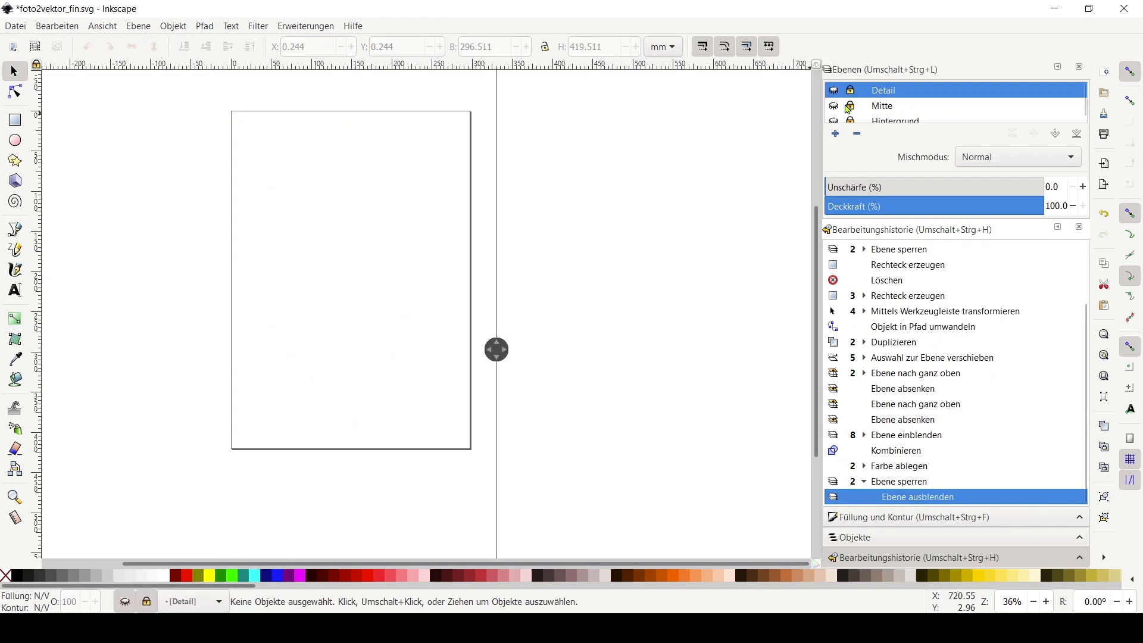
left_click(834, 106)
left_click(850, 106)
left_click(888, 107)
- Combine the grey portrait shape and the page-sized rectangle on the Mitte layer into one path
left_click_drag(479, 476, 189, 97)
left_click(173, 26)
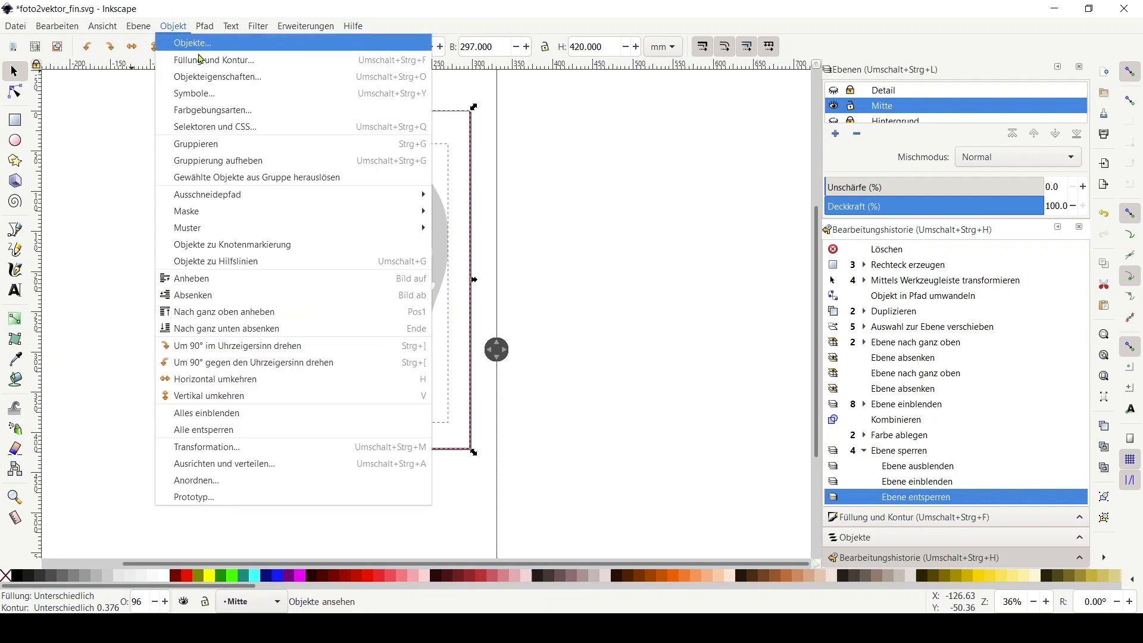
left_click(237, 191)
- Remove the fill of the combined Mitte path and give it a red stroke
left_click_drag(6, 575, 46, 596)
left_click_drag(187, 576, 47, 610)
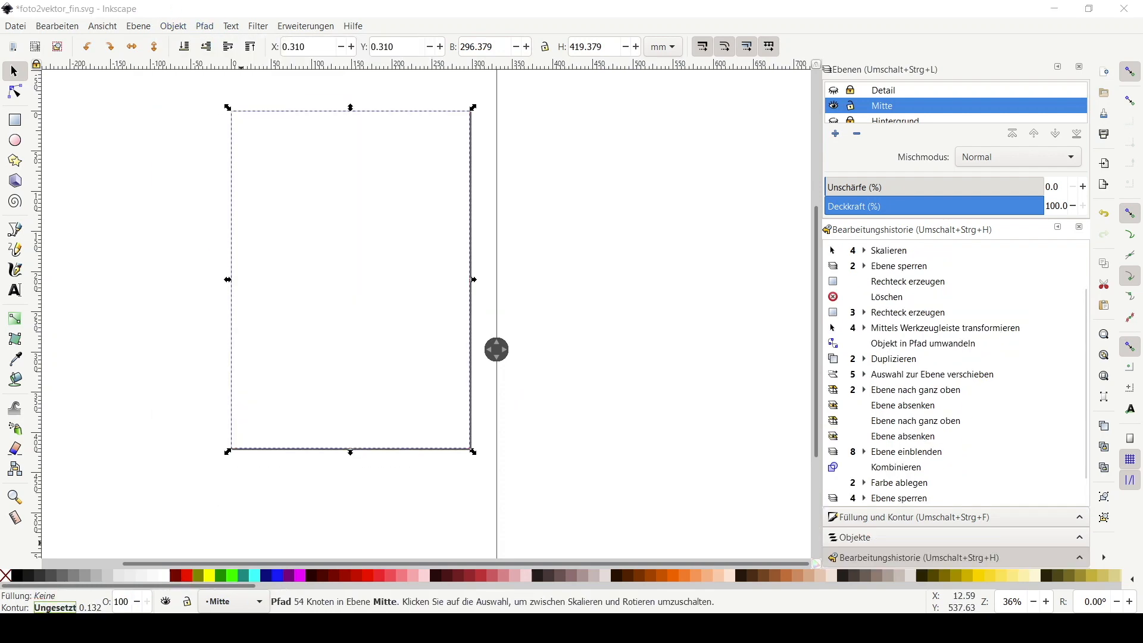
left_click(462, 454)
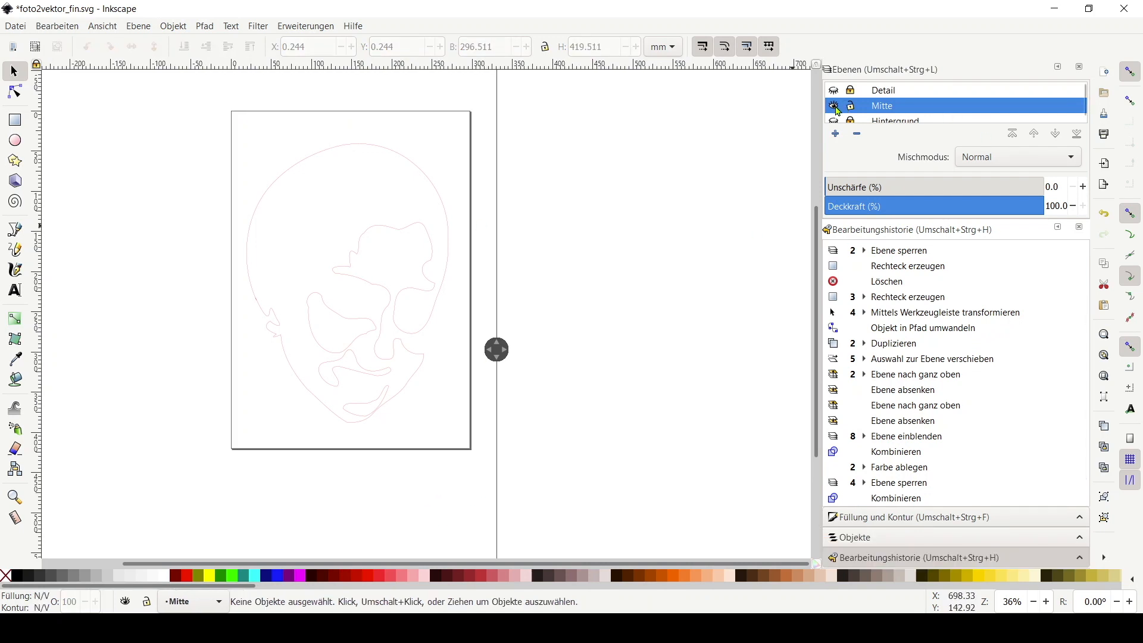
- Hide and lock the Mitte layer, show and unlock Hintergrund, and make Hintergrund the active layer
left_click(835, 106)
left_click(851, 105)
left_click(851, 119)
left_click(874, 115)
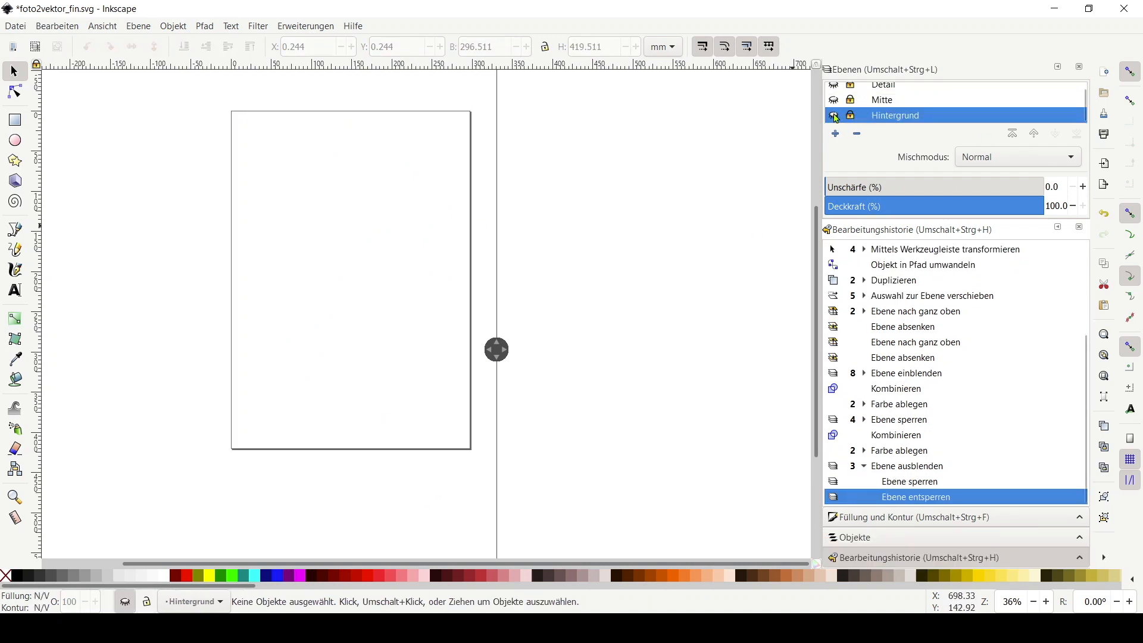
left_click(834, 116)
left_click(849, 116)
left_click(849, 118)
- Combine the near-white head silhouette and the page-sized rectangle on the Hintergrund layer into one path
left_click_drag(486, 474, 172, 99)
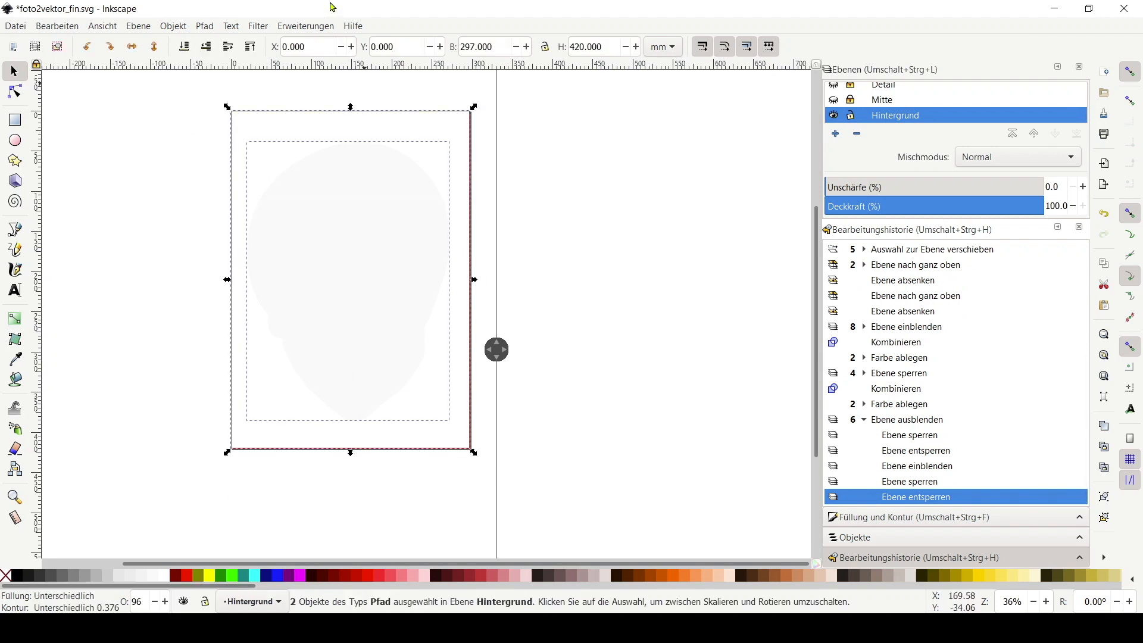
left_click(205, 26)
left_click(250, 179)
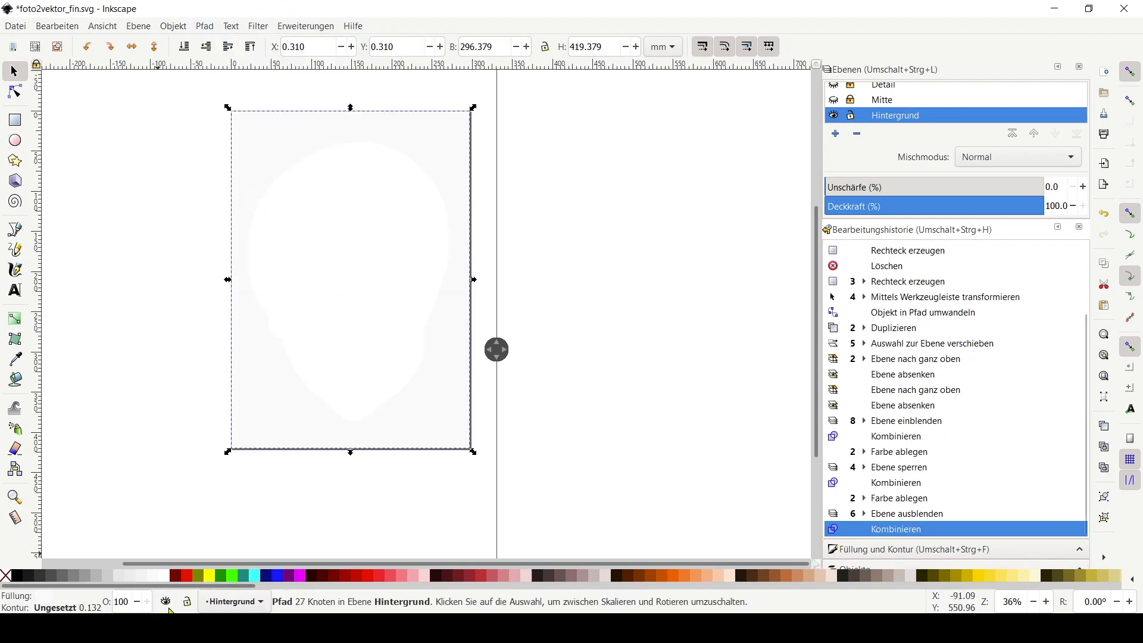
- Apply a red stroke to the combined Hintergrund path and remove its fill
left_click(190, 579, "shift")
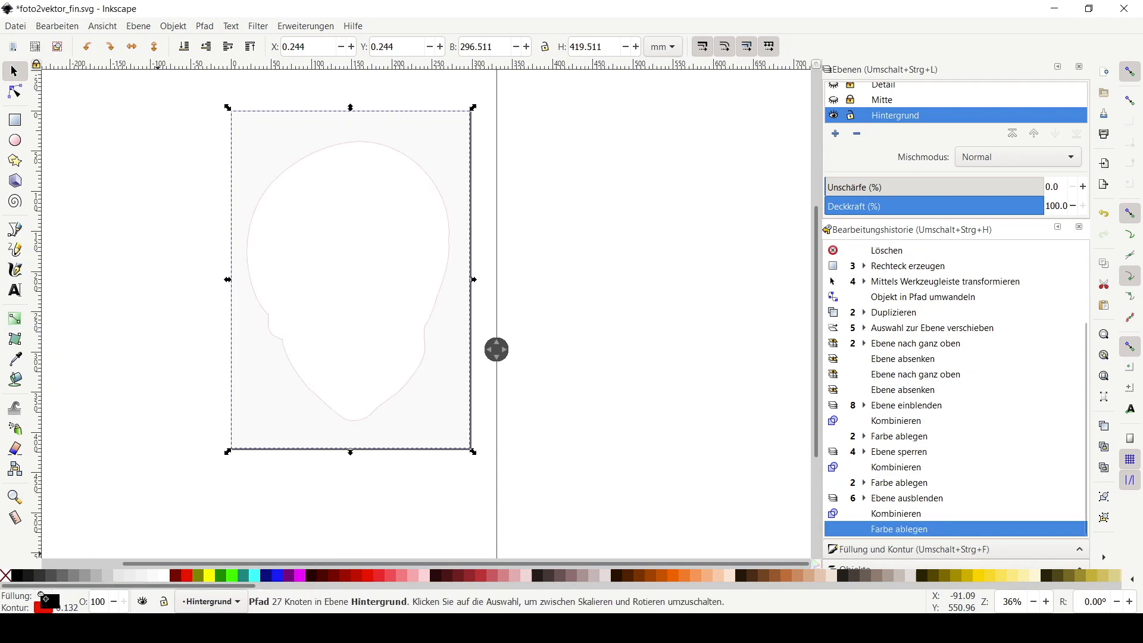
left_click(5, 575)
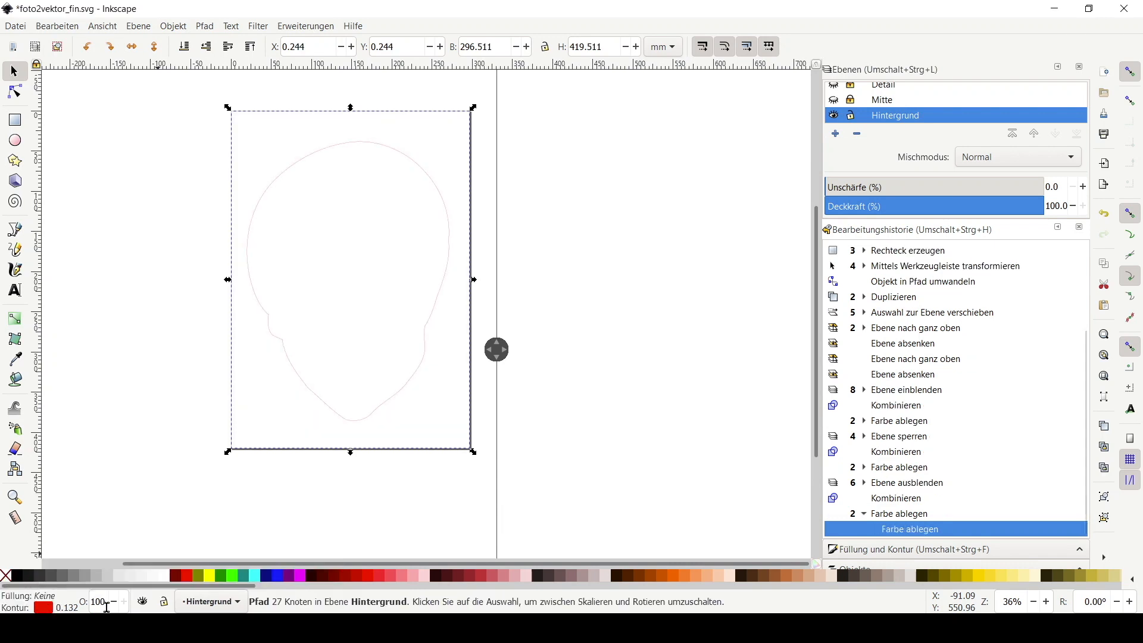
left_click(450, 505)
left_click_drag(497, 351, 545, 354)
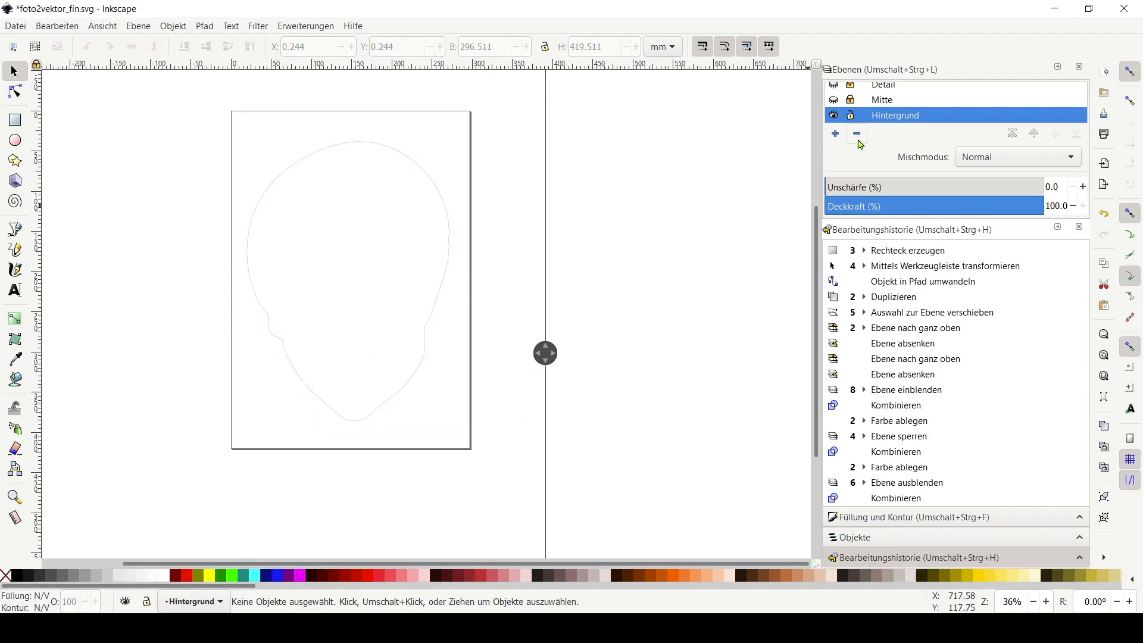
- Show and unlock the Mitte and Detail layers, and move the split-view divider farther away from the page
left_click(833, 101)
left_click(833, 87)
left_click(850, 90)
left_click(850, 106)
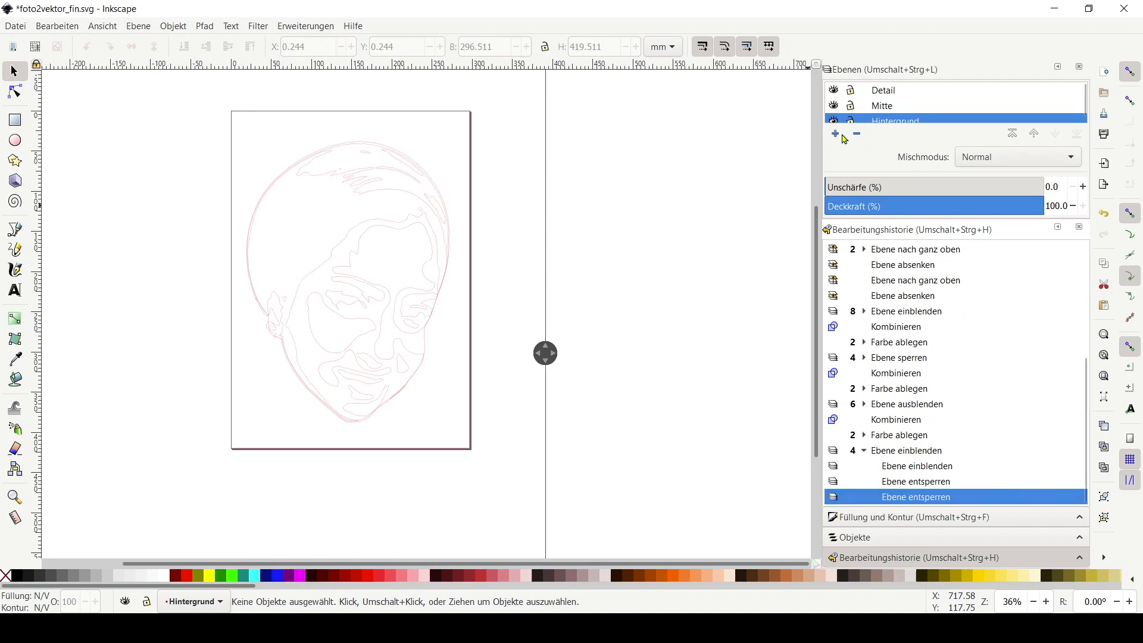
scroll(513, 244, "down", 2)
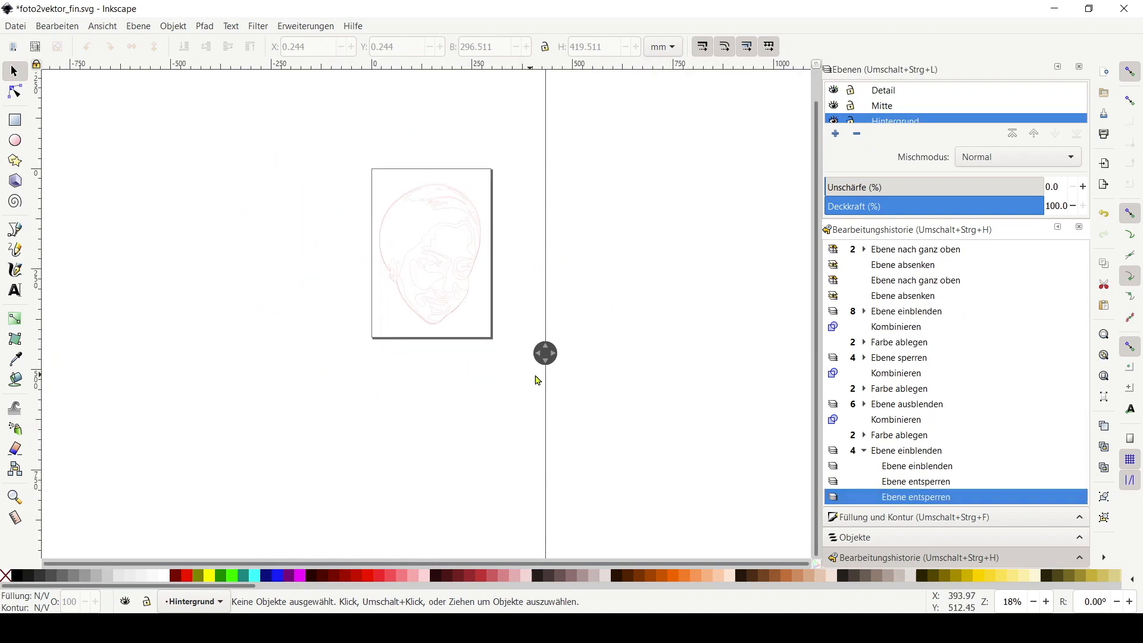
left_click_drag(545, 353, 728, 338)
scroll(457, 223, "up", 3)
scroll(454, 222, "down", 1)
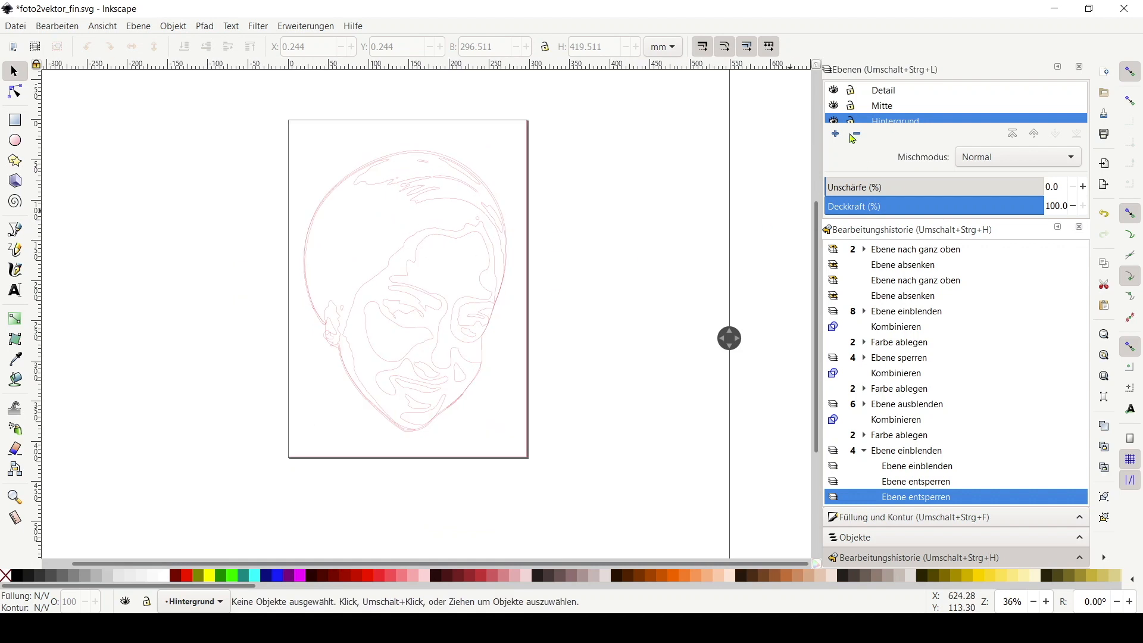
- Hide the Hintergrund and Mitte layers so only the Detail layer is shown
scroll(839, 113, "down", 1)
left_click(833, 115)
left_click(833, 100)
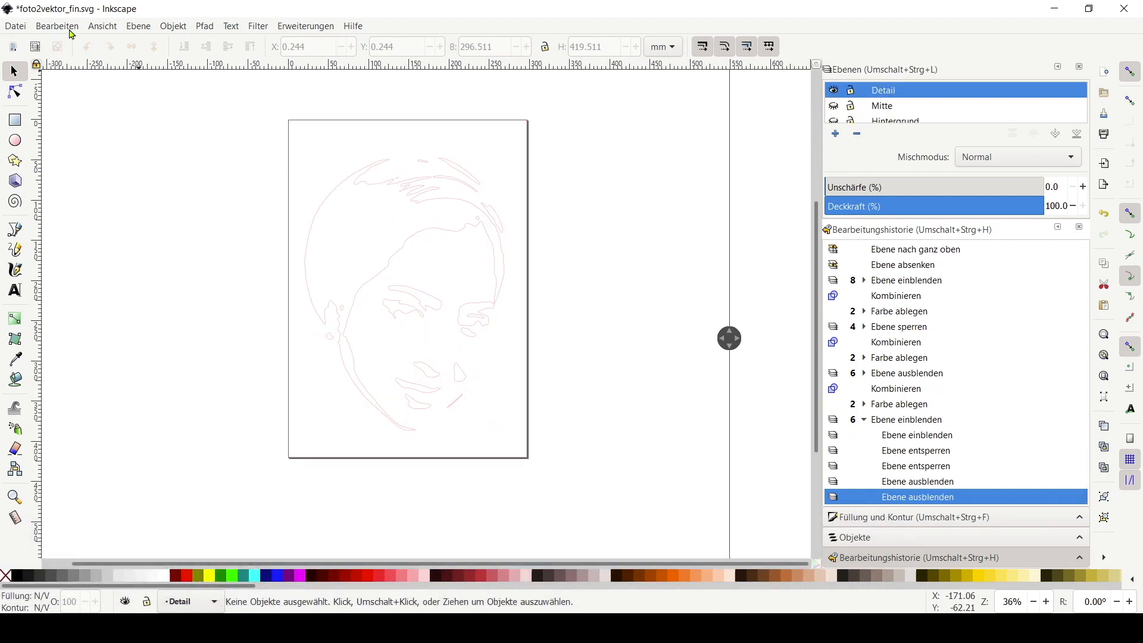
- Hide the Detail layer, show the Mitte layer and make Mitte the current layer
left_click(16, 26)
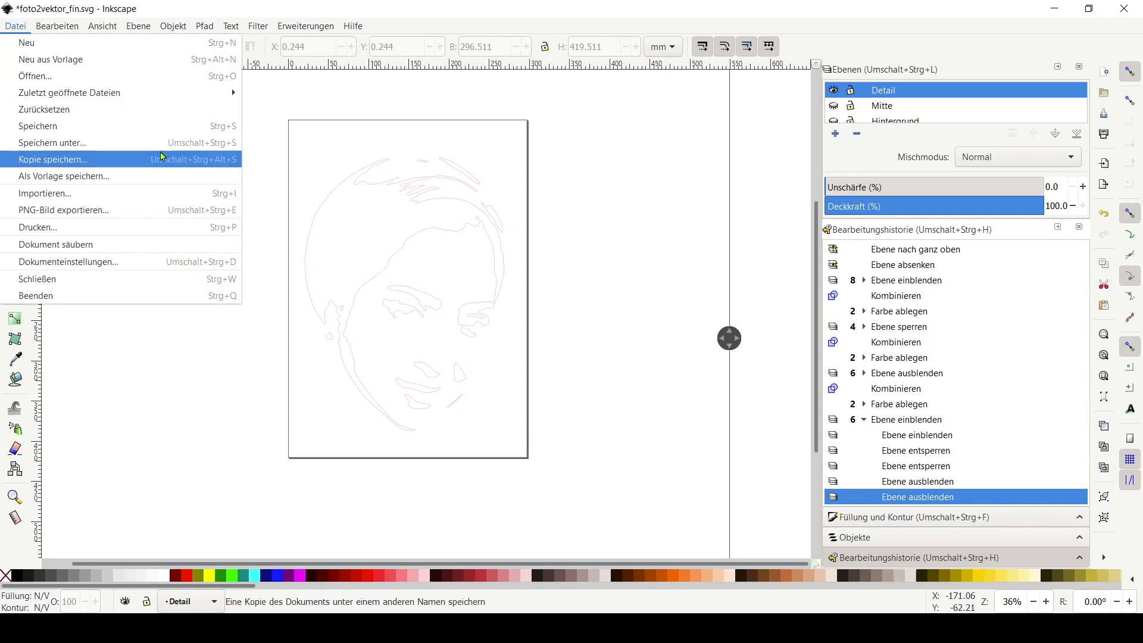
left_click(641, 160)
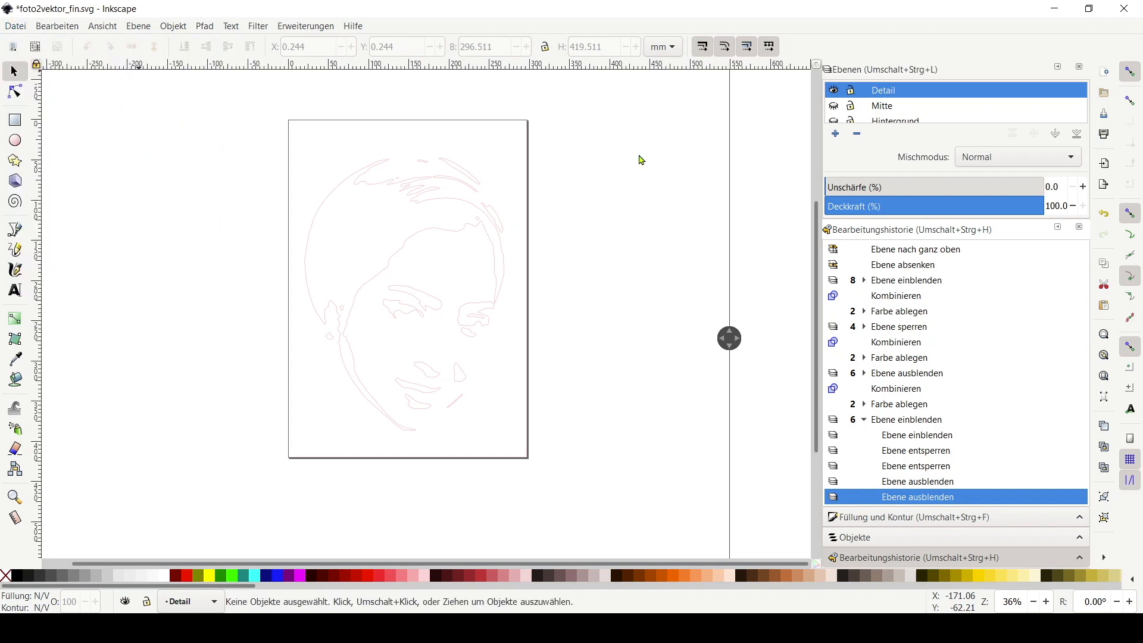
left_click(834, 91)
left_click(834, 106)
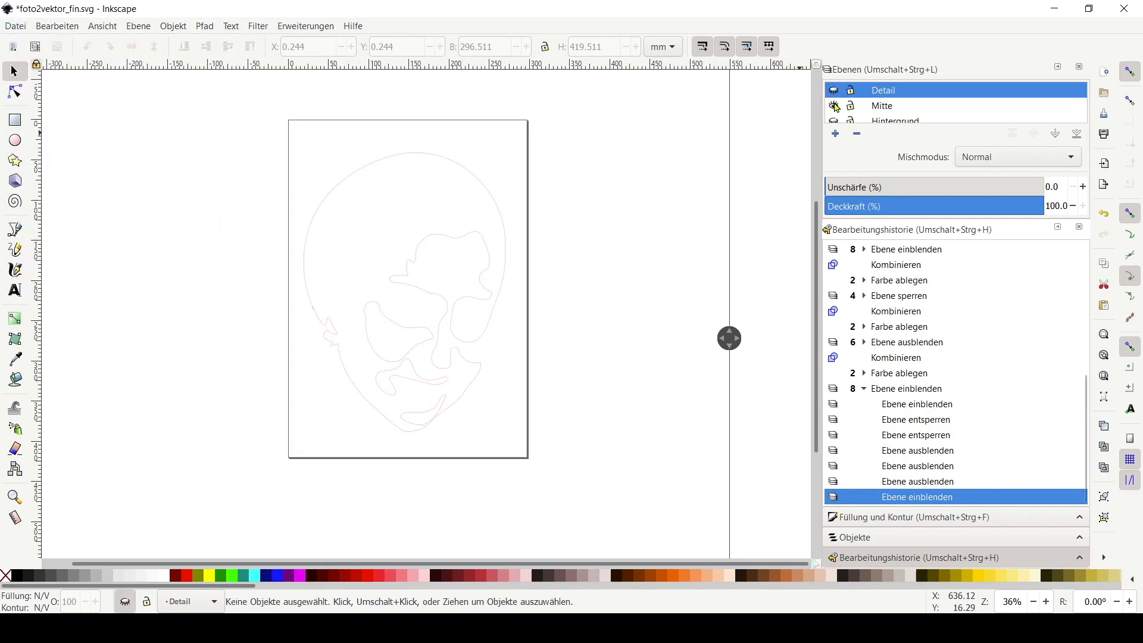
left_click(9, 28)
left_click(651, 214)
left_click(883, 106)
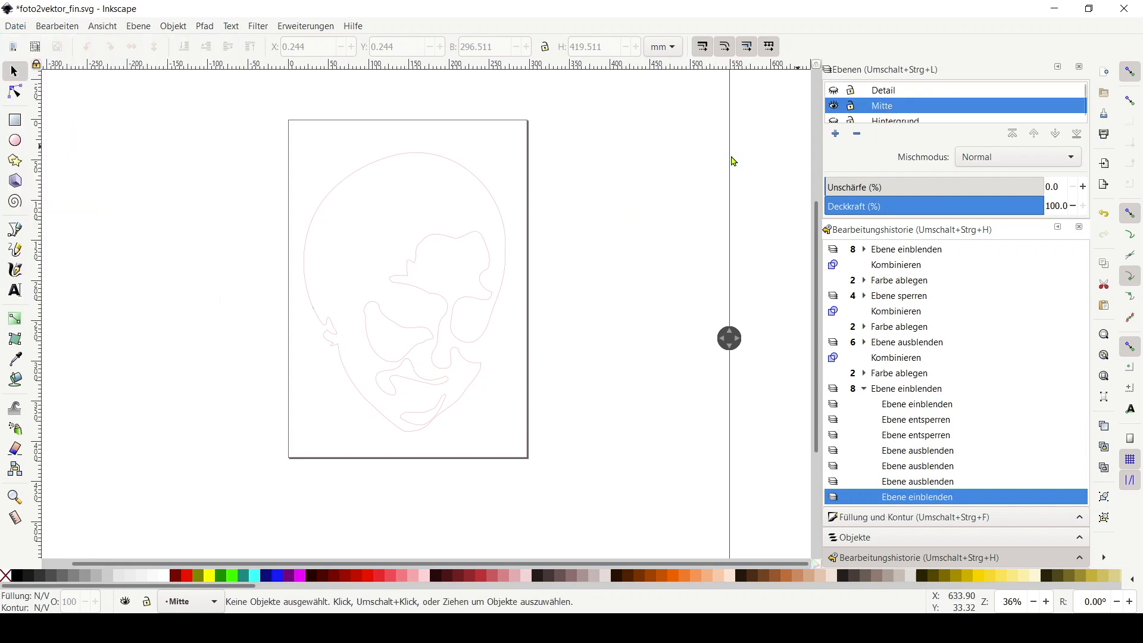
left_click(12, 29)
left_click(623, 204)
- Hide the Mitte layer, make Hintergrund the current layer and show it on its own
left_click(834, 106)
left_click(881, 120)
left_click(833, 115)
left_click(15, 27)
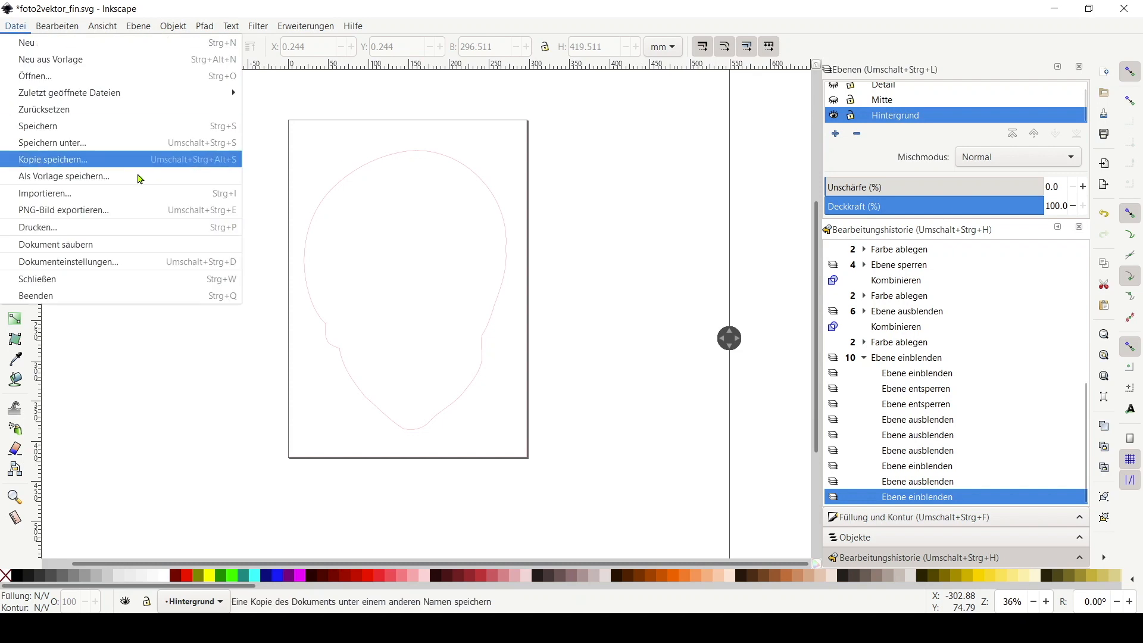
left_click(472, 158)
- Show the Hintergrund, Mitte and Detail layers together
left_click(833, 115)
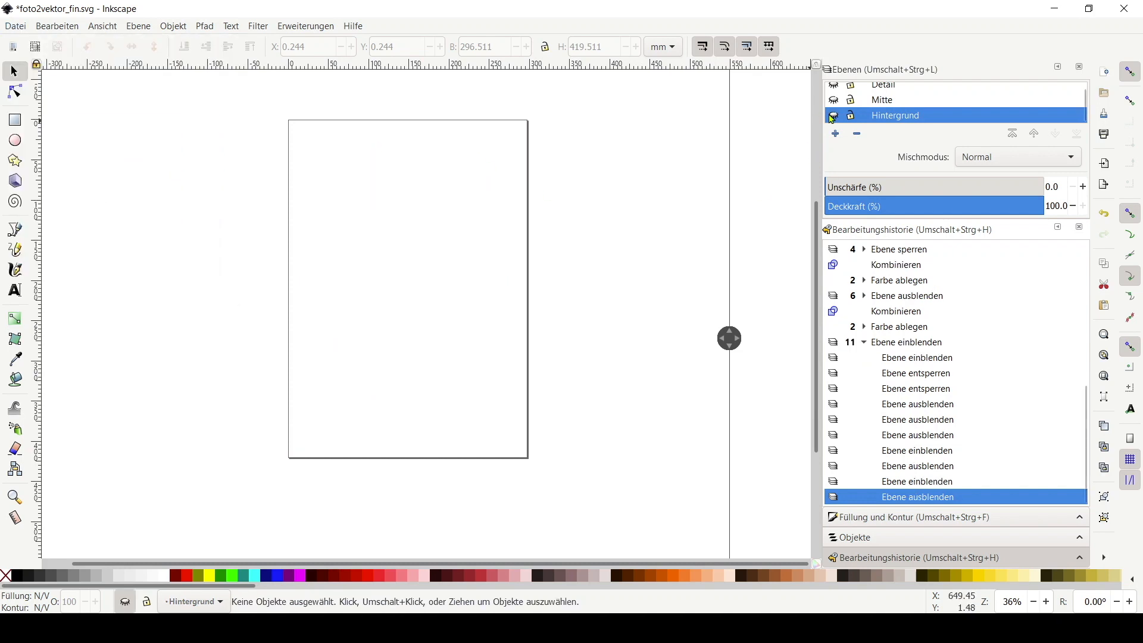
left_click(833, 105)
left_click(837, 90)
- Place the Mitte outline flush left of the page at X -296.135 mm and the Detail outline flush right at X 296.624 mm
left_click_drag(409, 266, 153, 260)
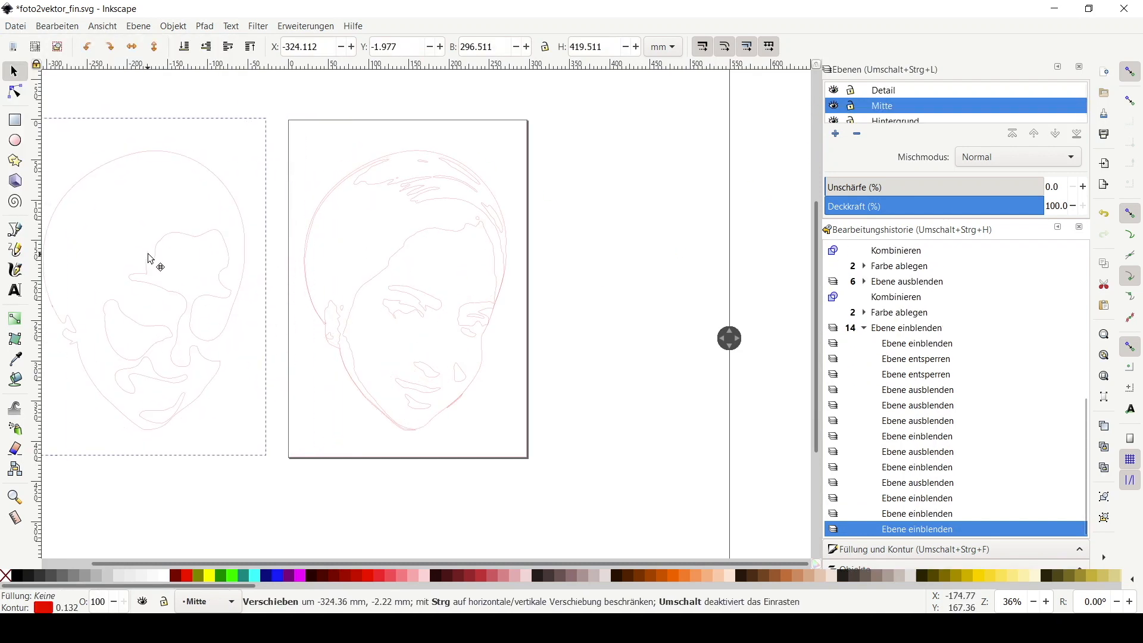
mouse_move(422, 196)
left_mouse_down()
mouse_move(691, 206)
mouse_move(681, 191)
left_mouse_up()
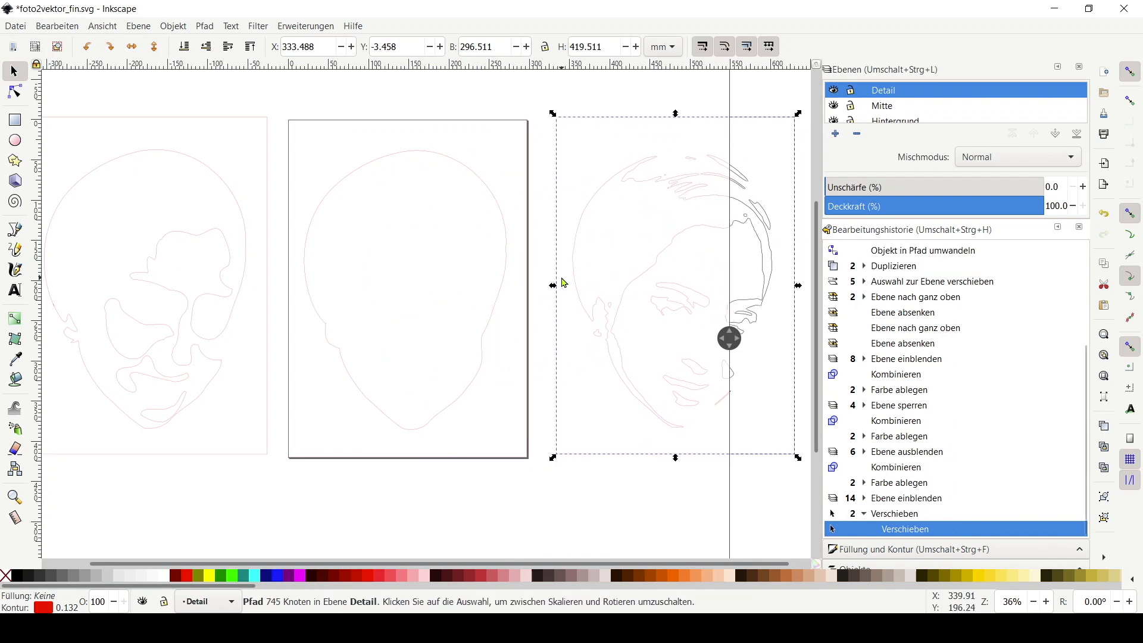
scroll(556, 277, "down", 1)
scroll(511, 184, "up", 2)
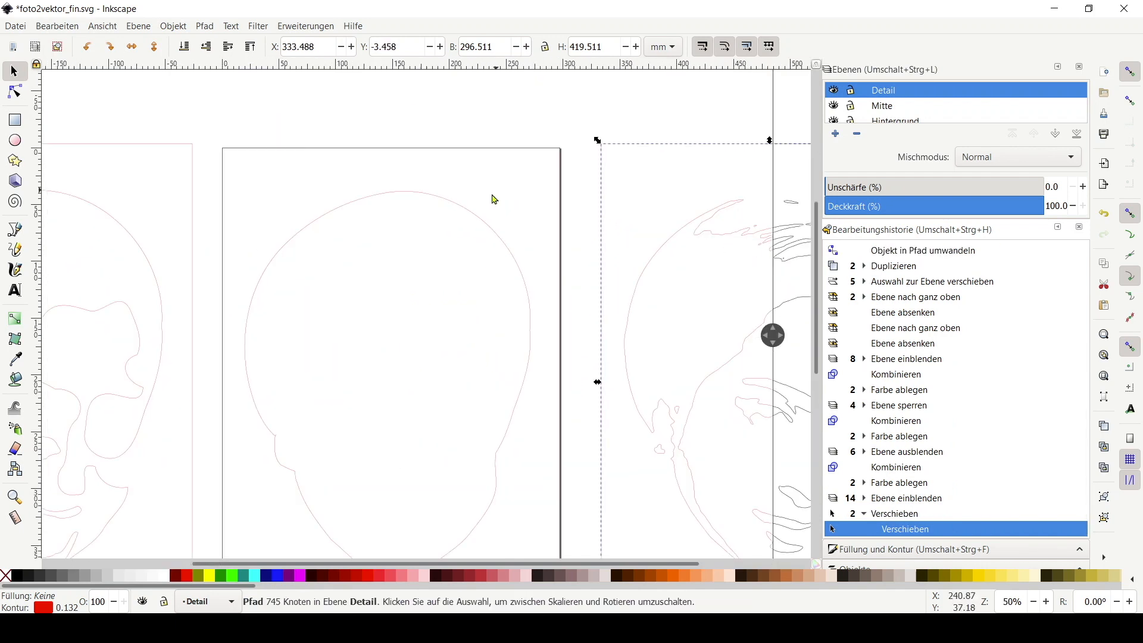
left_click_drag(192, 198, 226, 208)
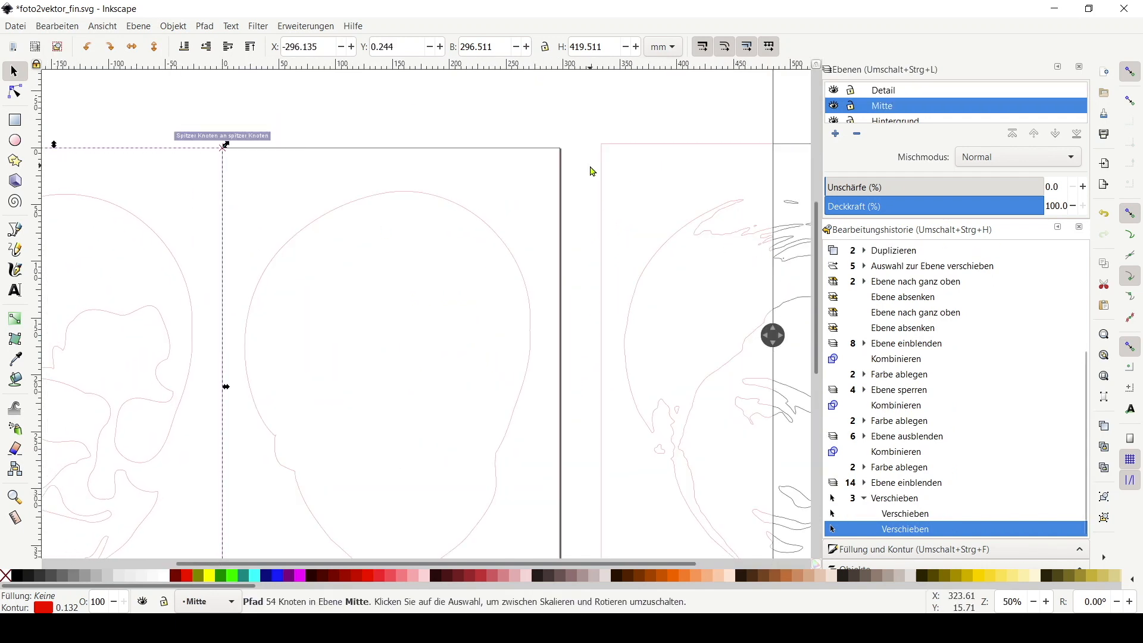
left_click(594, 173)
left_click_drag(602, 173, 518, 178)
scroll(520, 222, "down", 2)
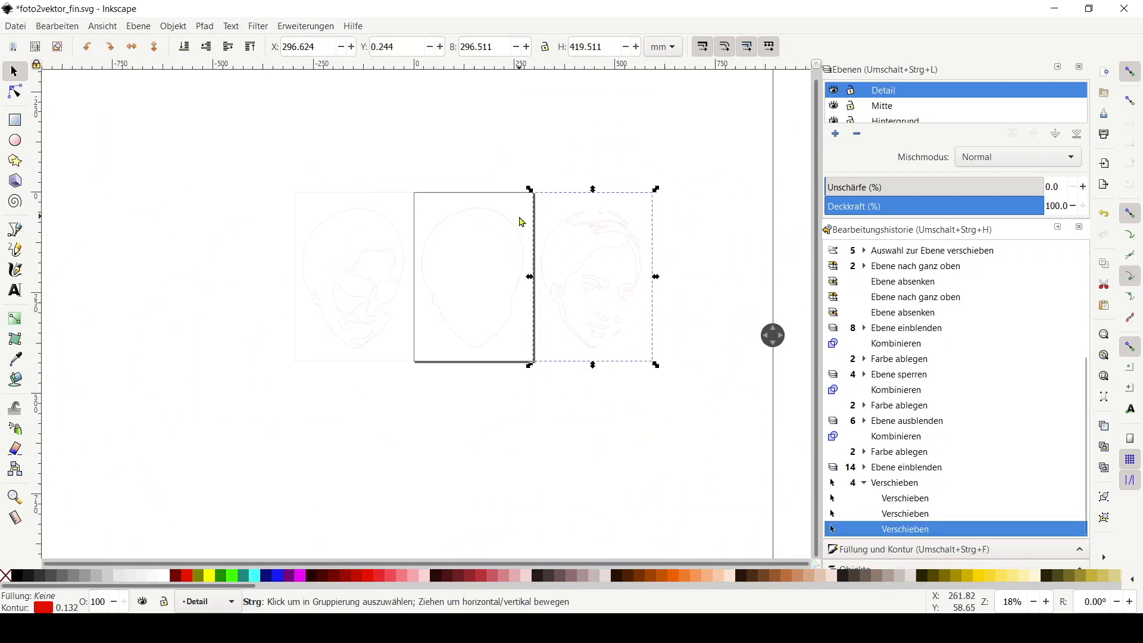
- Select all three outlines and resize the page to the selection, 889.27 x 419.51 mm, with zero margins
left_click_drag(168, 140, 754, 497)
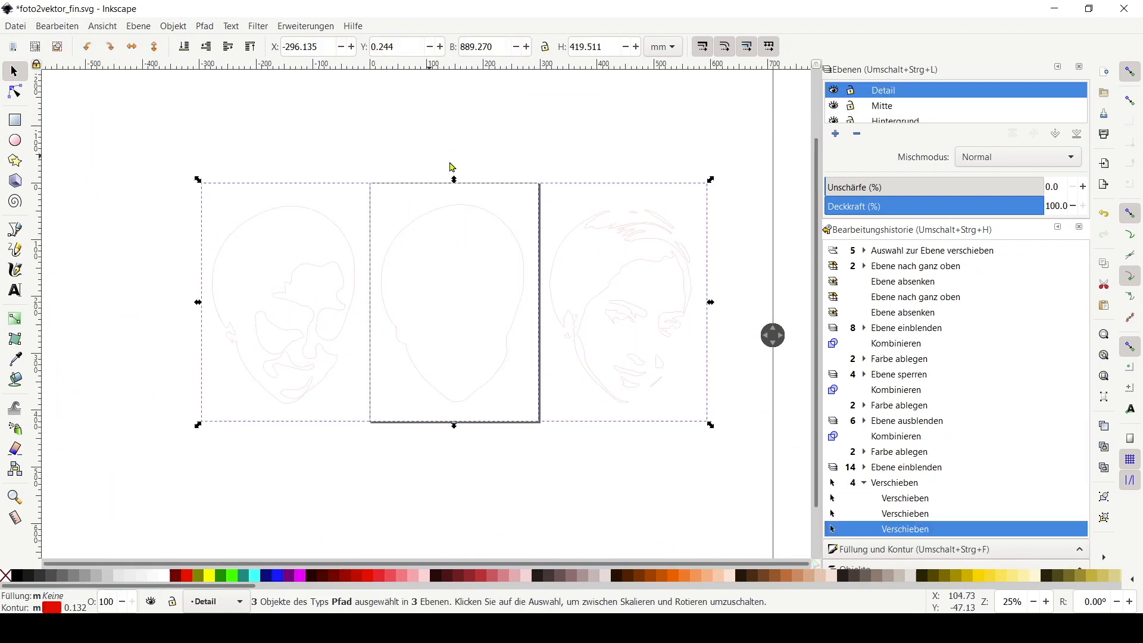
scroll(630, 245, "right", 2)
scroll(684, 375, "down", 1)
left_click(16, 26)
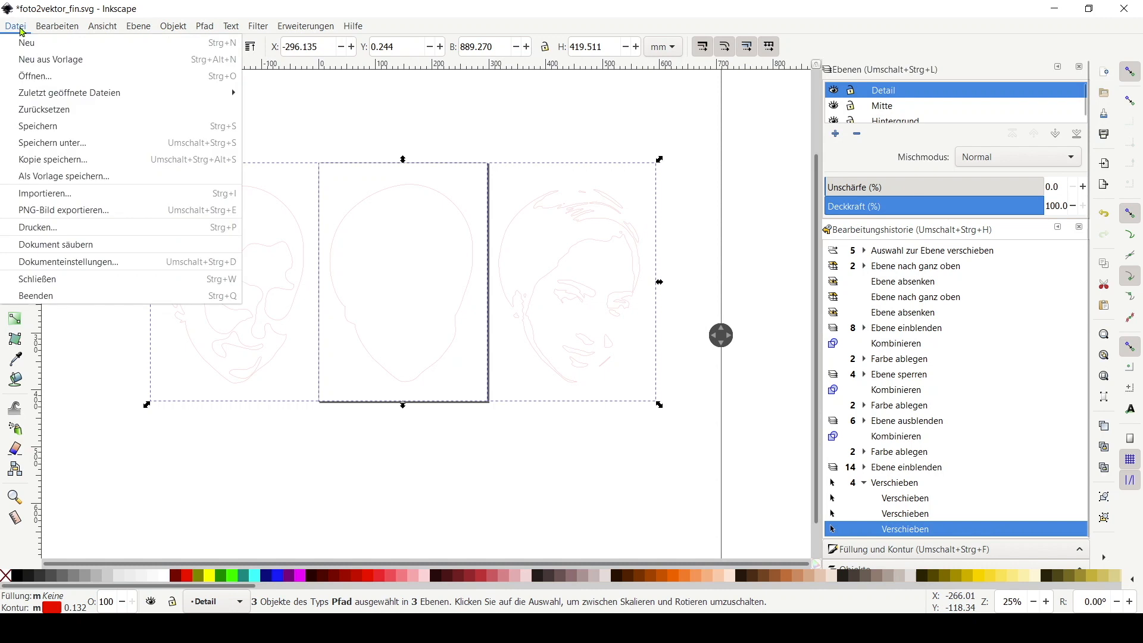
left_click(90, 258)
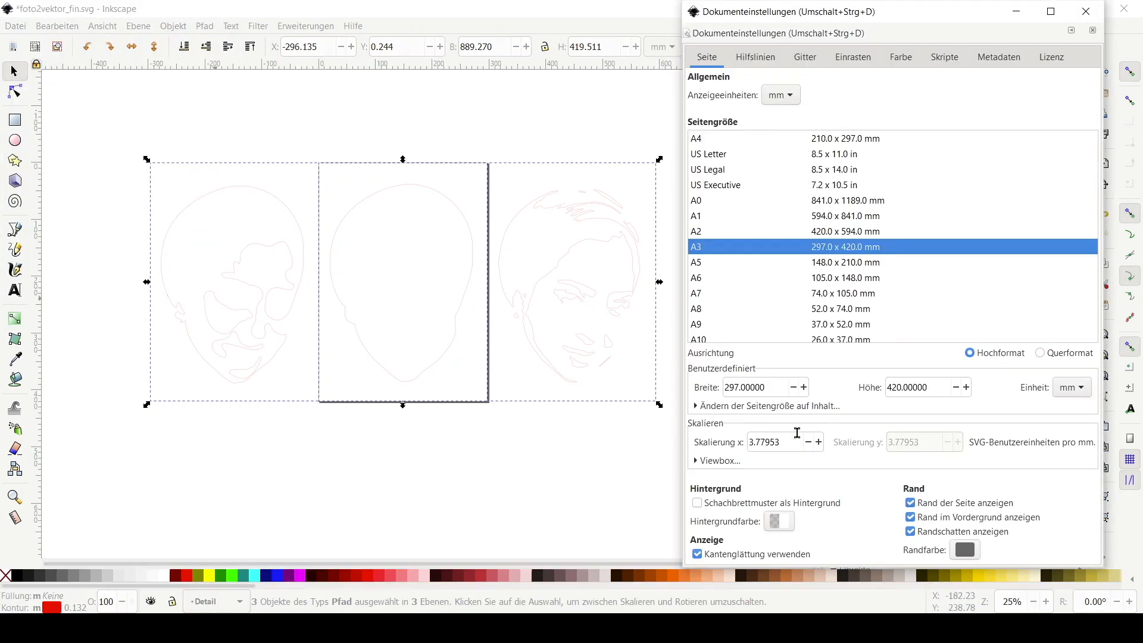
left_click(735, 407)
left_click(817, 400)
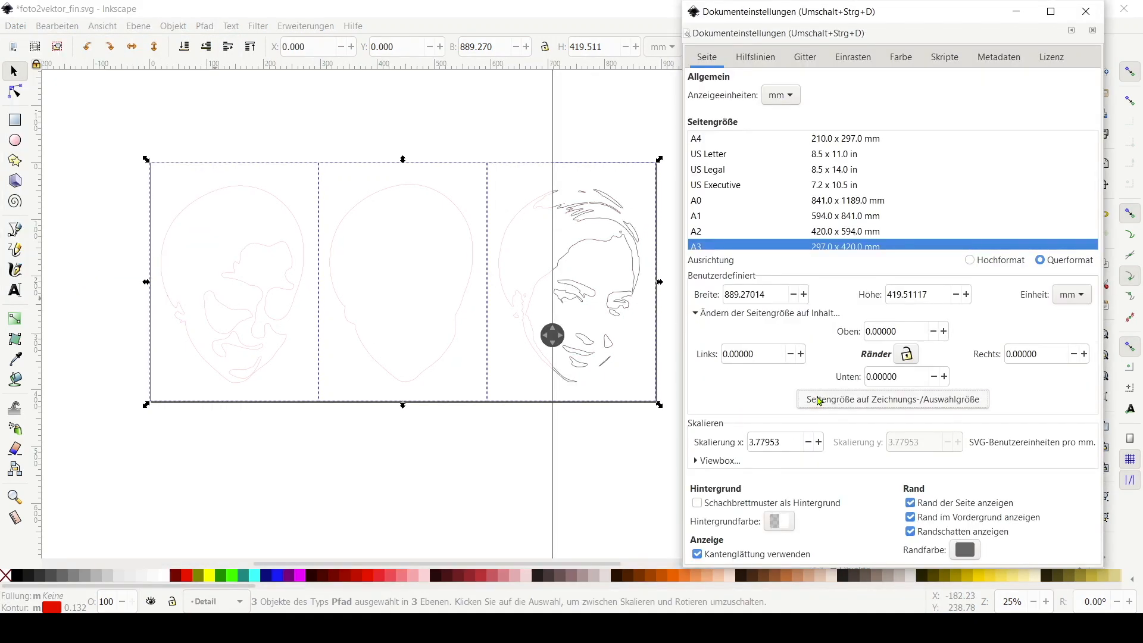
left_click(1086, 11)
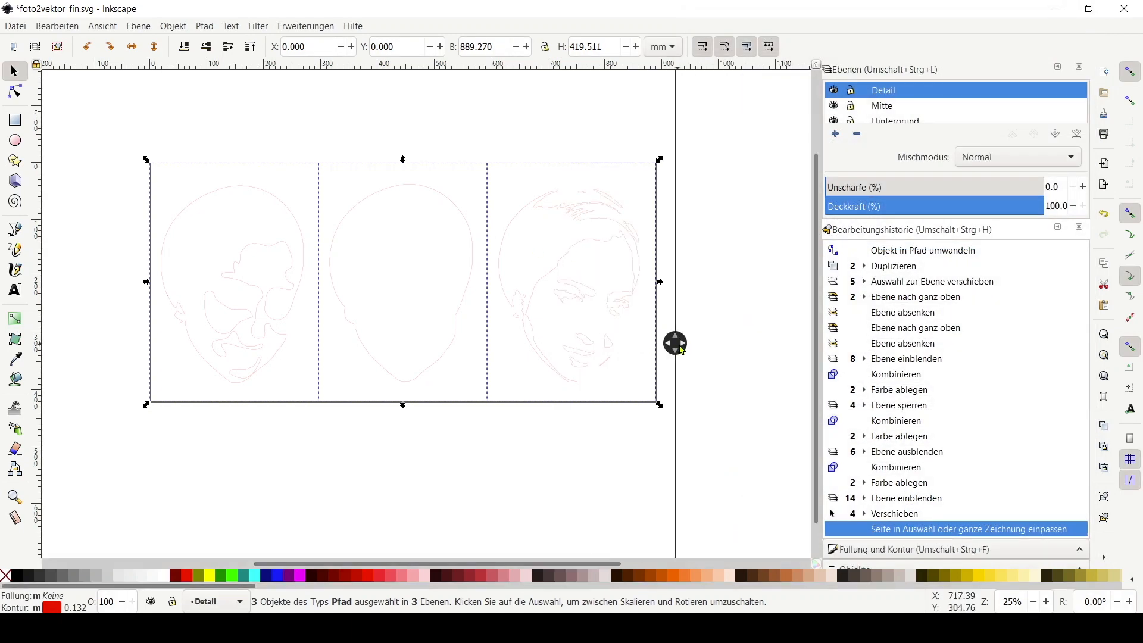
- Deselect the outlines and move the split-view divider farther away from the widened page
left_click(636, 424)
scroll(553, 268, "up", 1, "ctrl")
scroll(582, 335, "up", 1, "ctrl")
scroll(582, 335, "down", 2, "ctrl")
left_click_drag(564, 296, 525, 233)
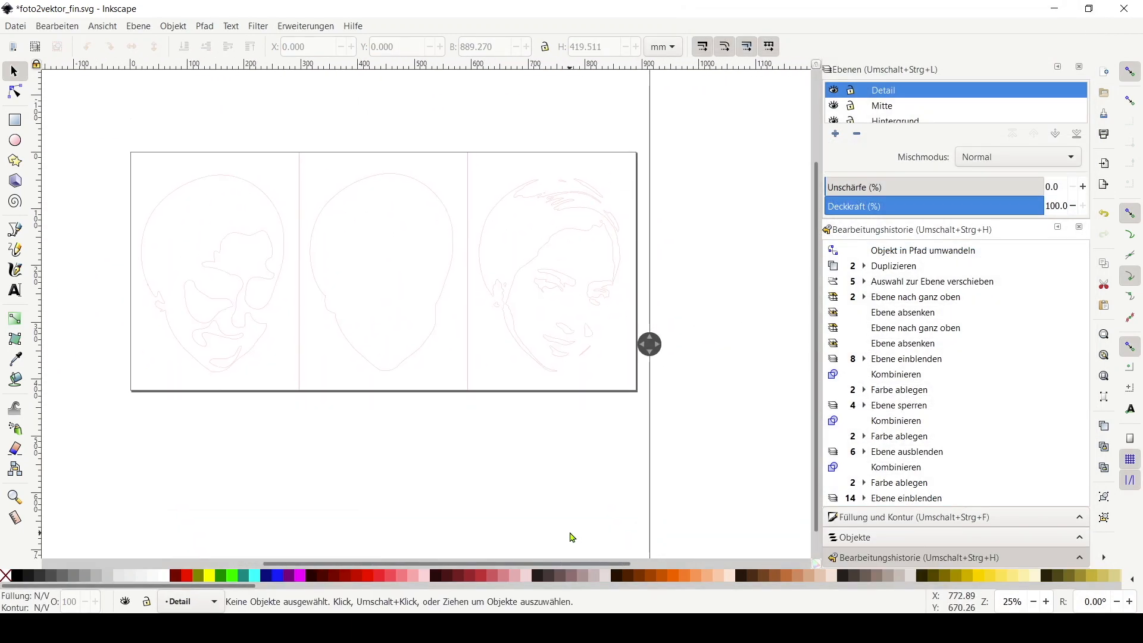
left_click_drag(649, 344, 675, 339)
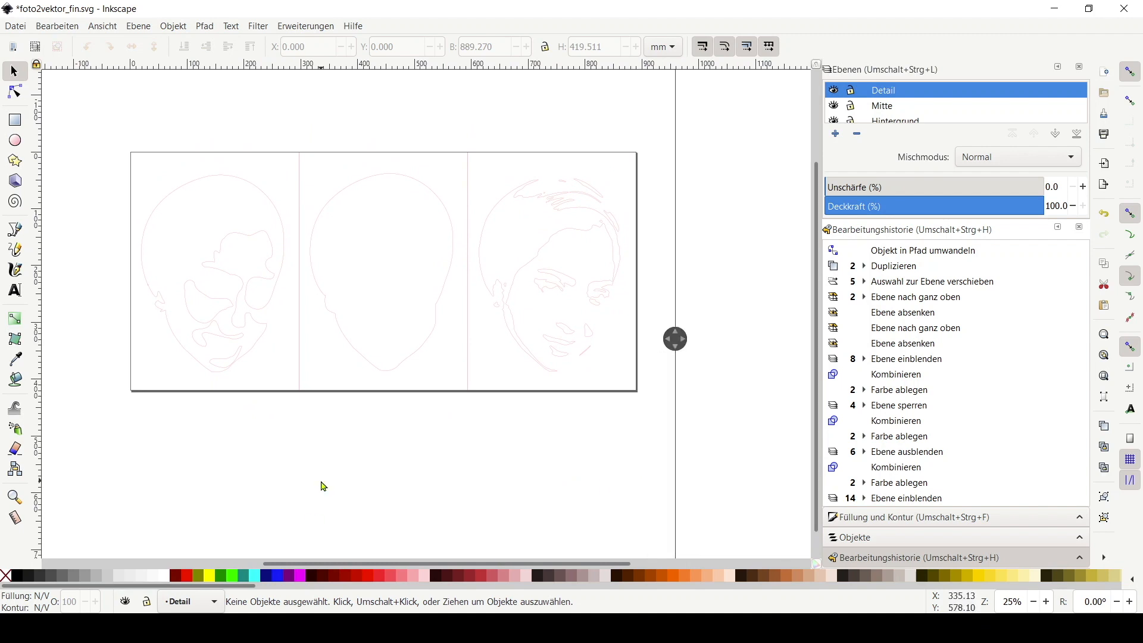
- Save the document with the three side-by-side outlines under a different name
left_click(16, 26)
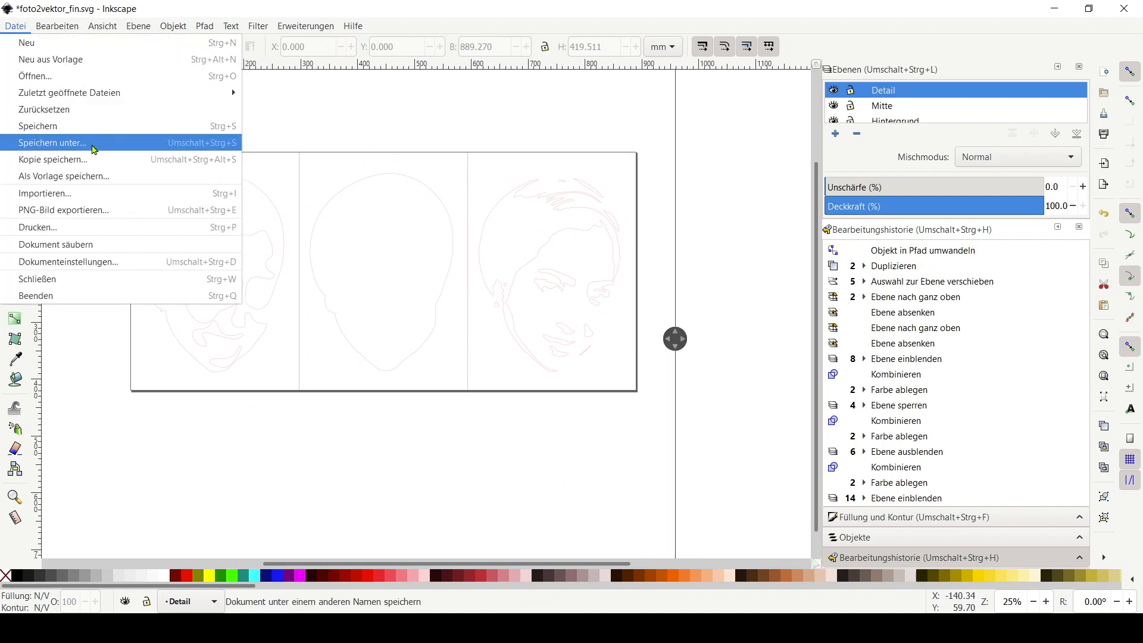